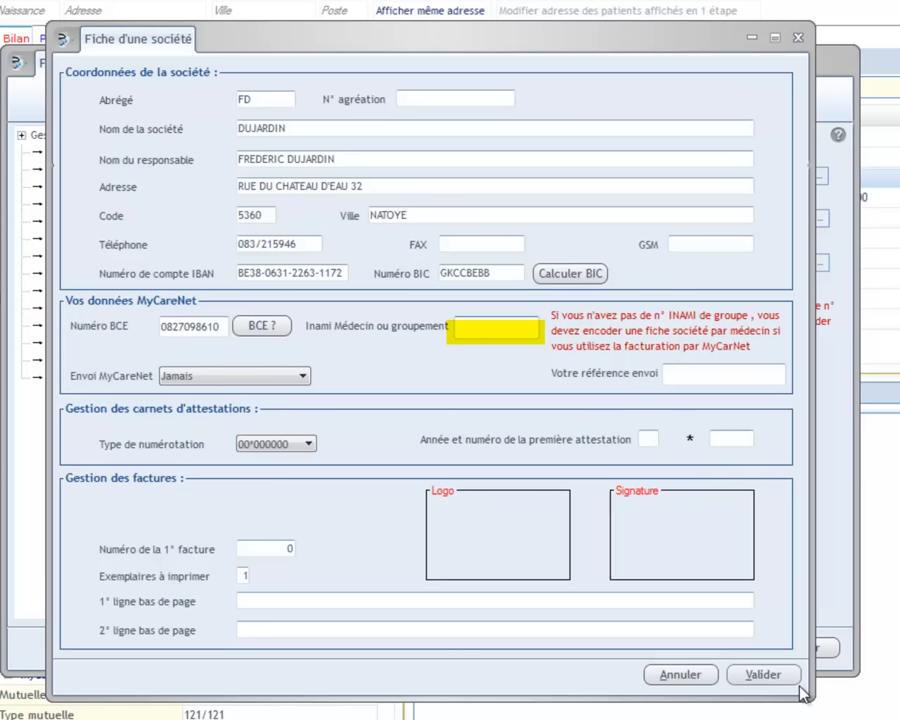
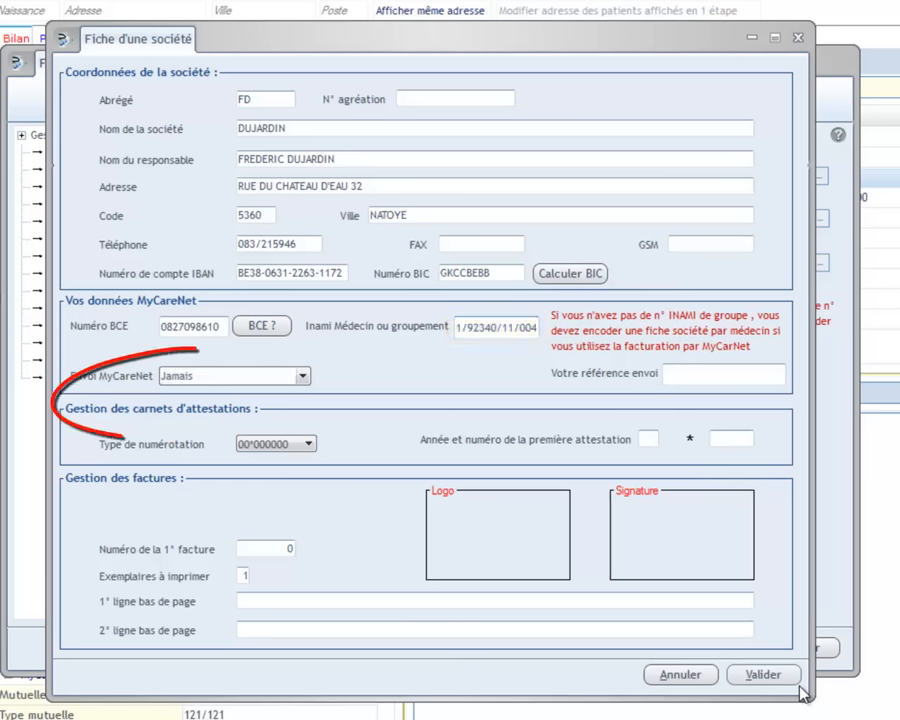
Paste the INAMI group number and set Envoi MyCareNet to 'Ala demande'
key(alt+Down)
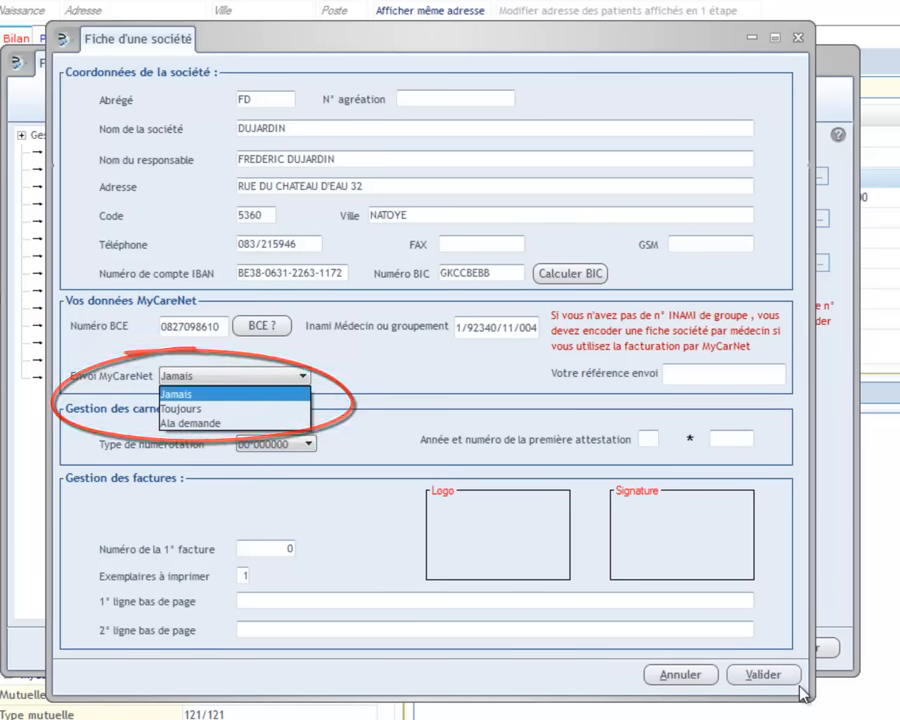
key(Down)
key(Down)
key(Return)
Enter 'mycarnetdujardin' as the sending reference (Votre référence envoi)
key(Tab)
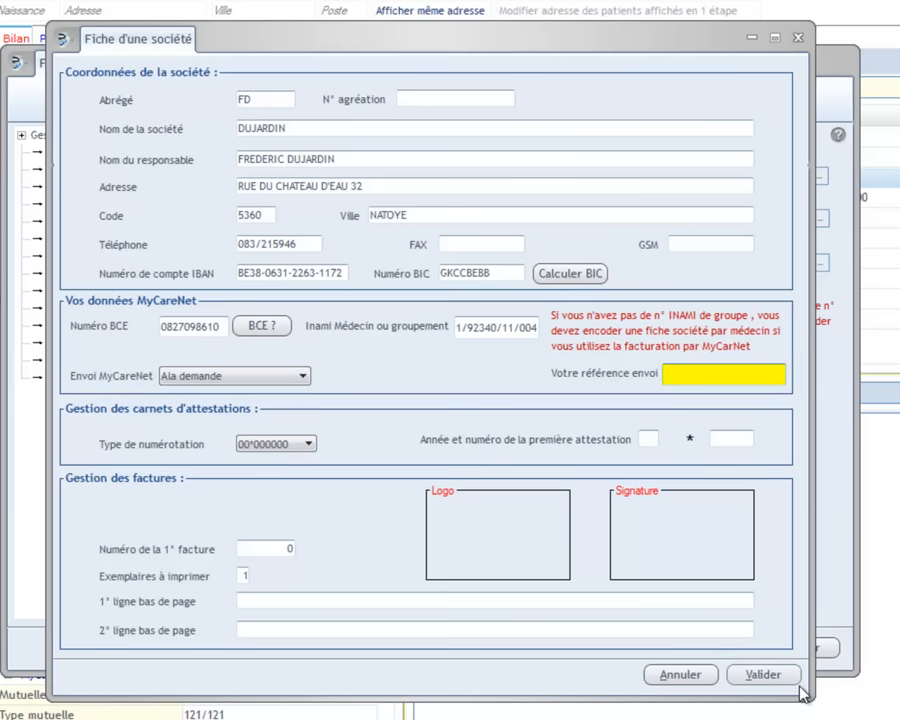
text(mycarnetdujardin)
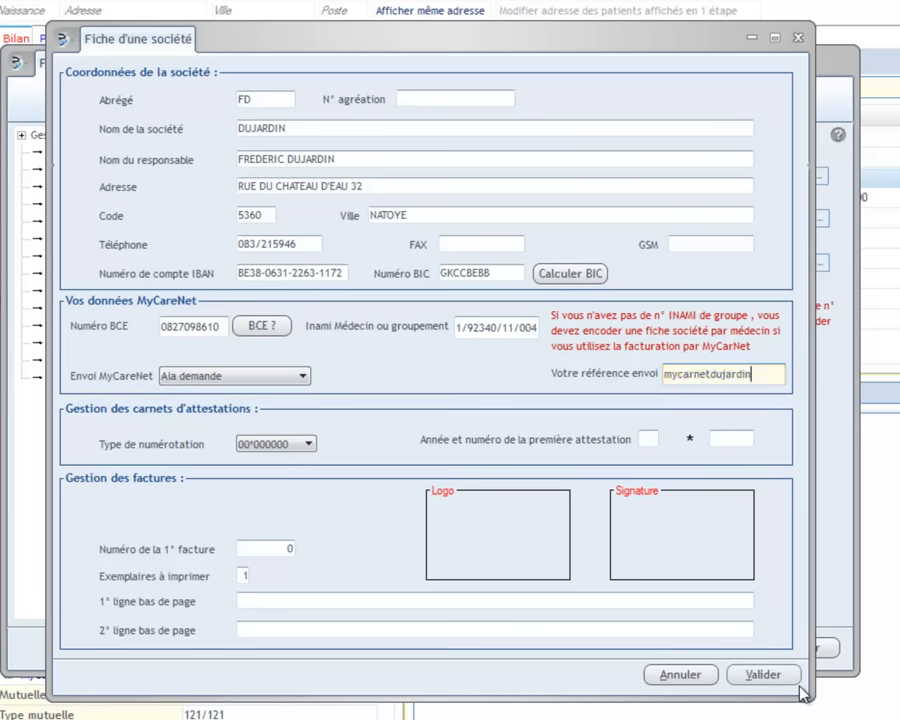
key(Tab)
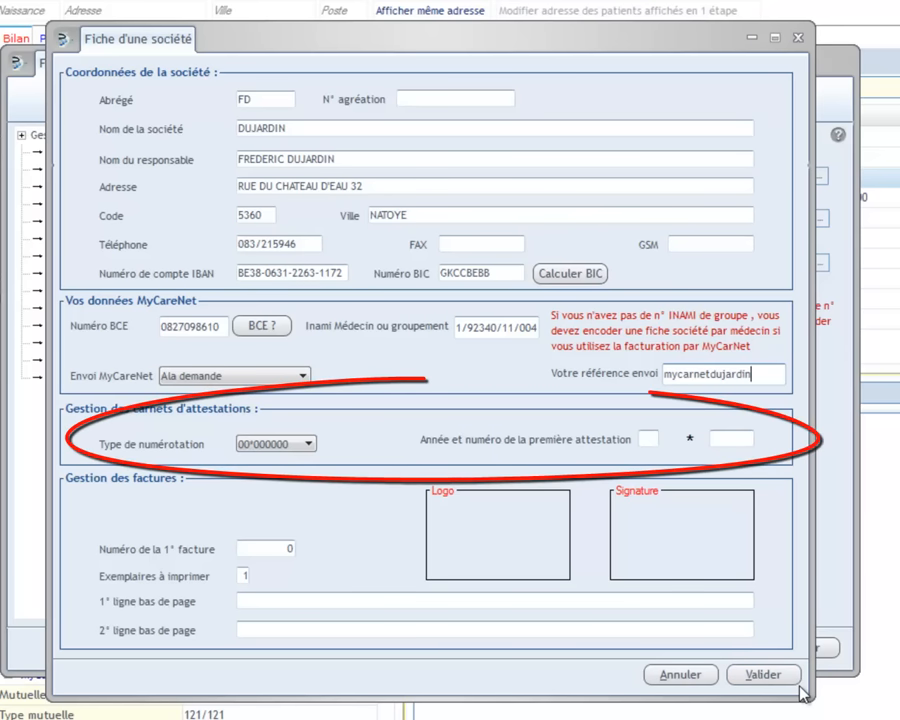
Set the attestation numbering type to 00*0000/00
key(alt+Down)
key(Down)
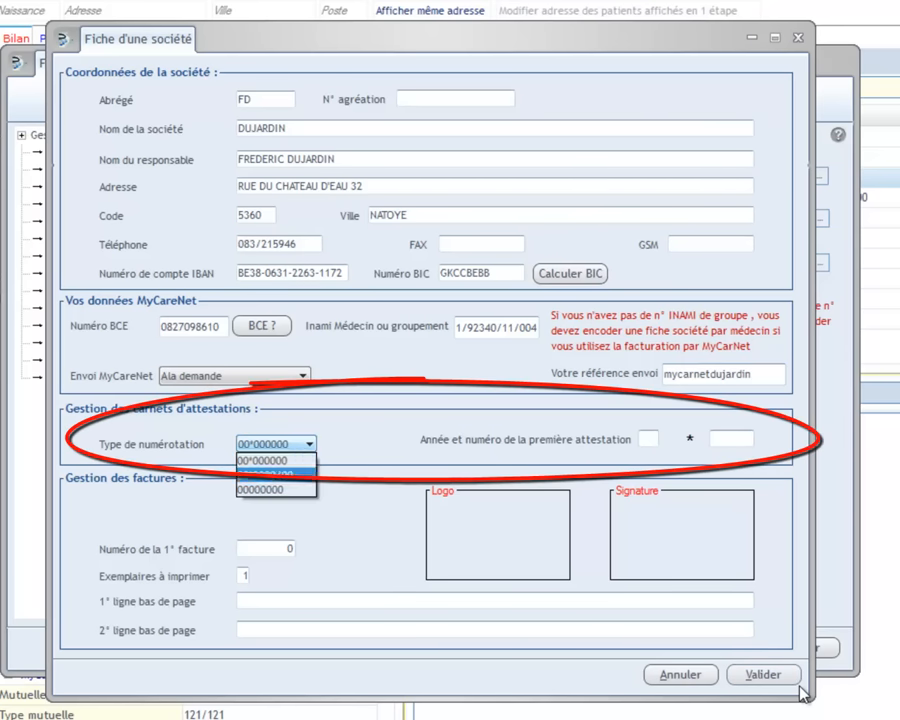
key(Return)
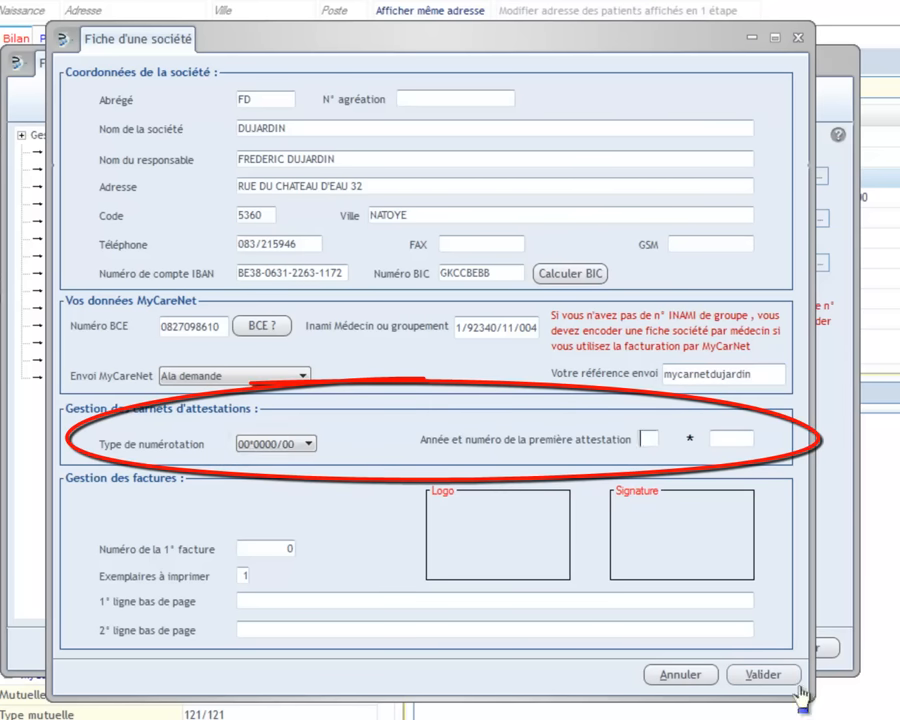
Set the first attestation's year to 15 and number to 0025/12
key(Tab)
text(15)
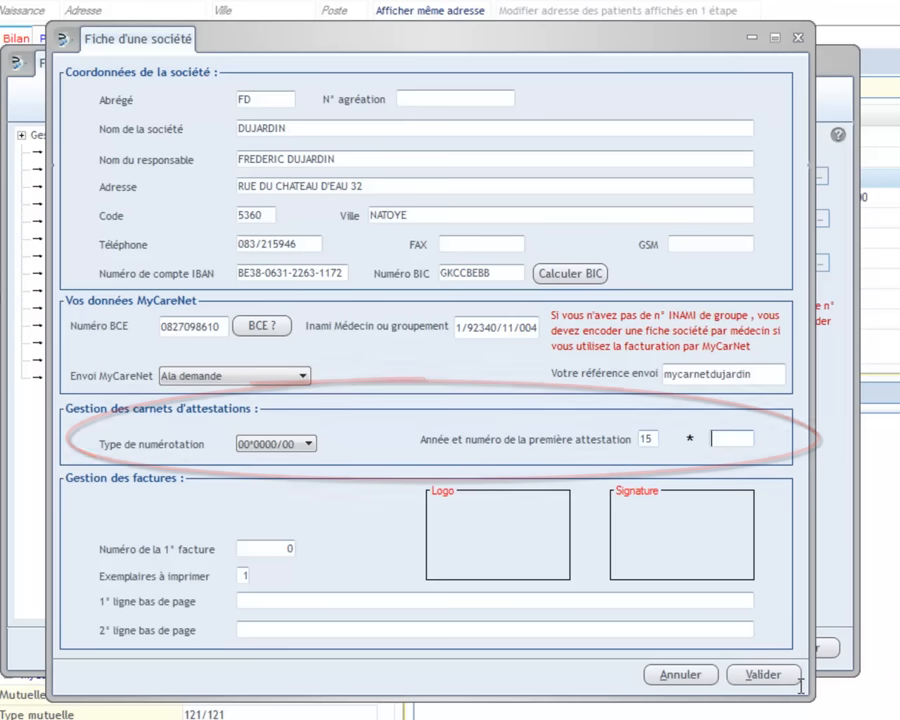
key(Tab)
text(0025/12)
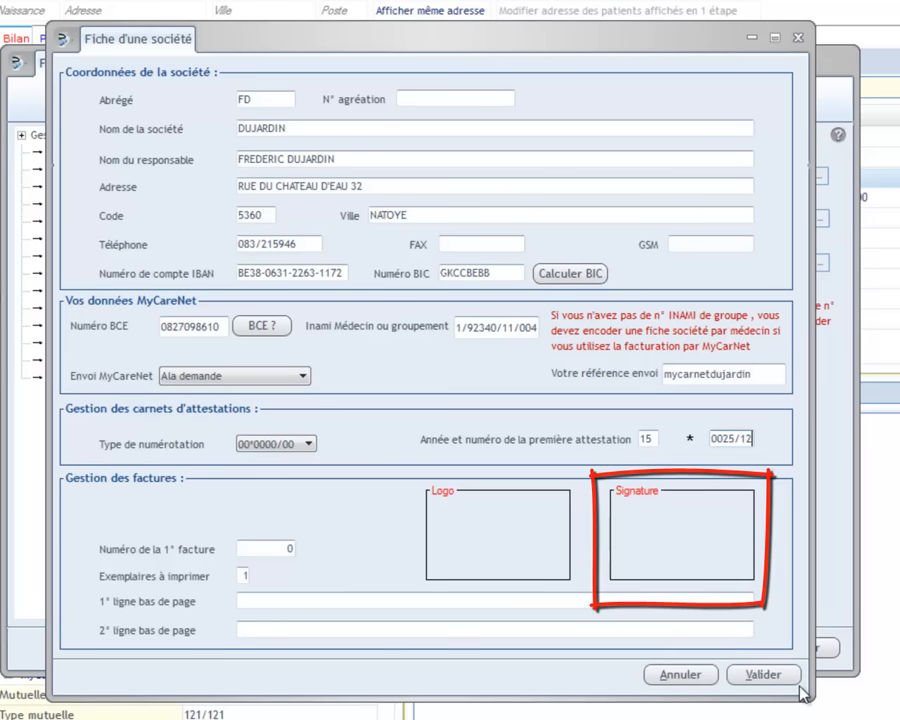
Set the first invoice number to 1 and save the company sheet with Valider
key(Tab)
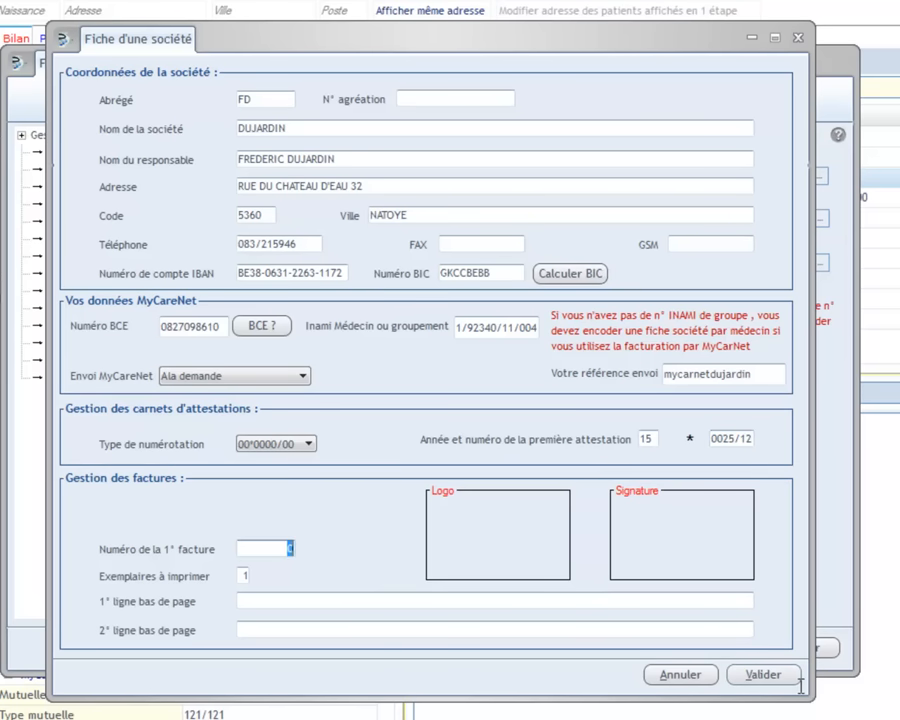
text(1)
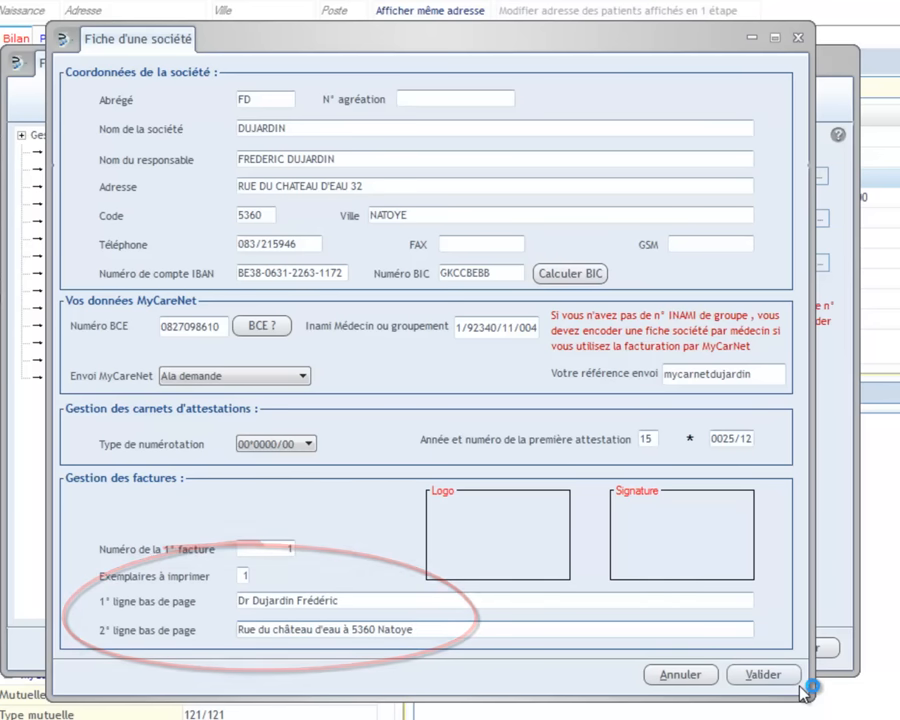
click(799, 685)
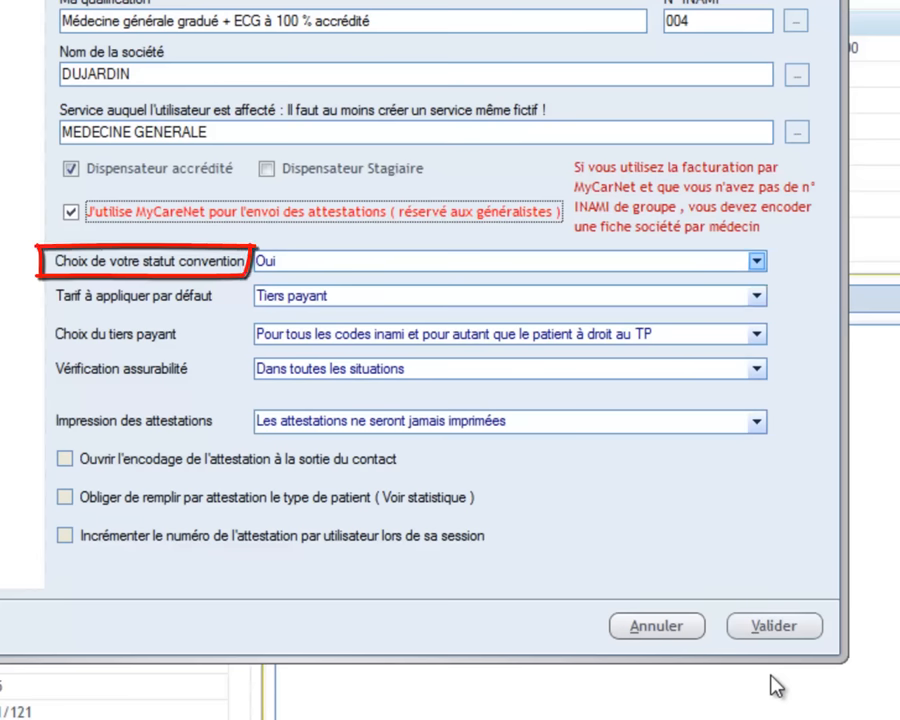
Keep convention status Oui and set the default tariff to 'Selon fiche patient'
click(757, 261)
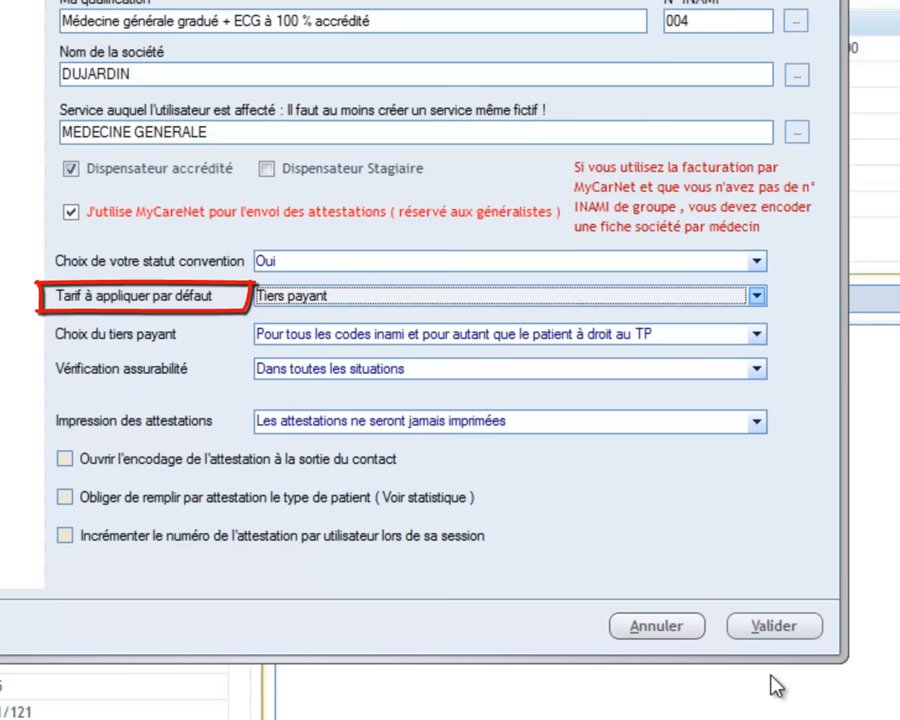
key(alt+Down)
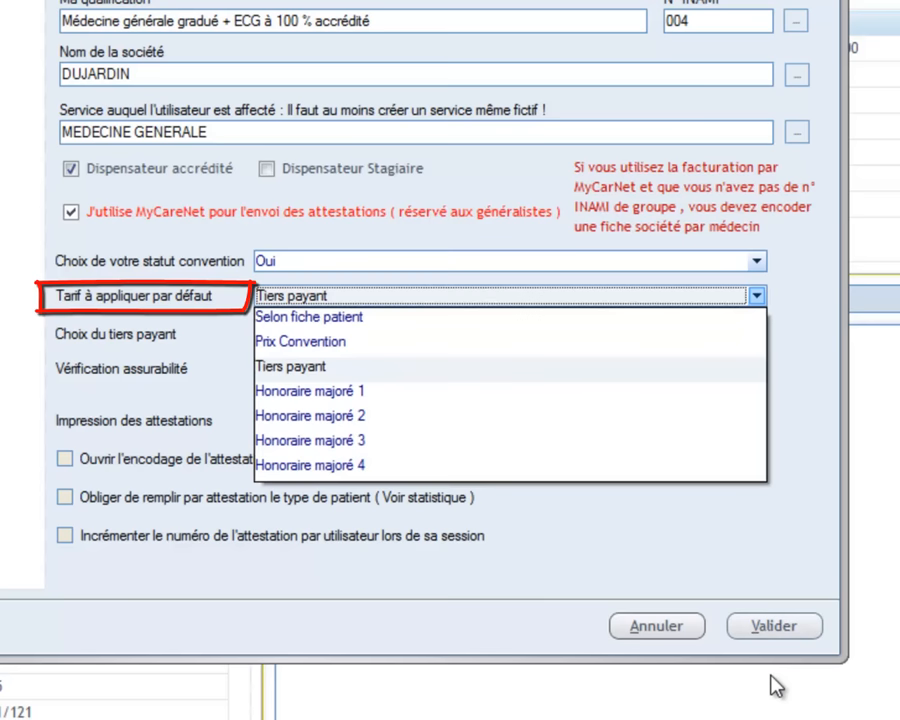
key(Up)
key(Up)
key(Down)
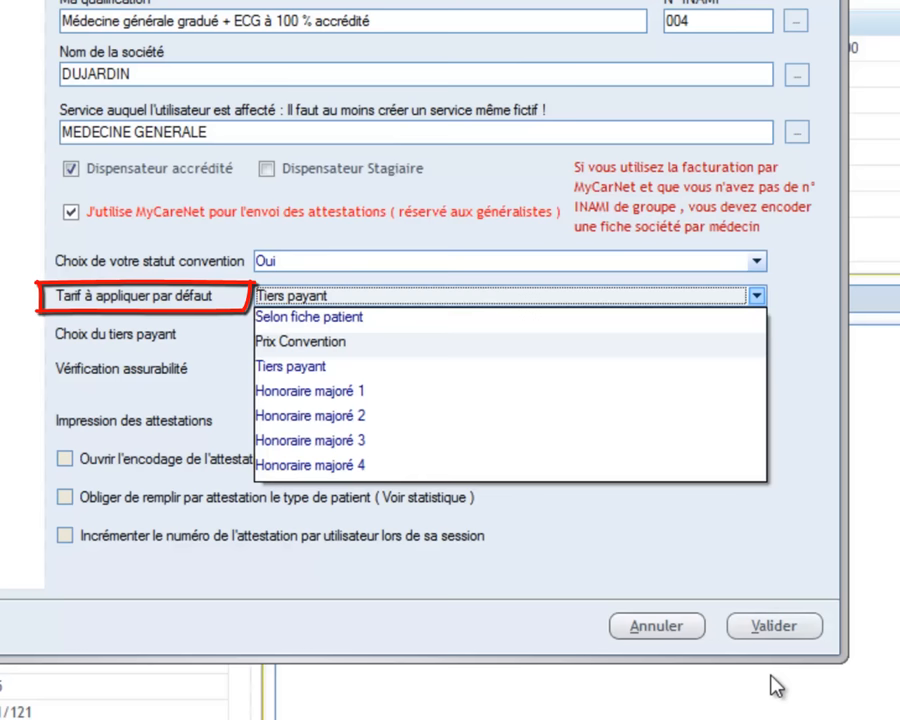
key(Up)
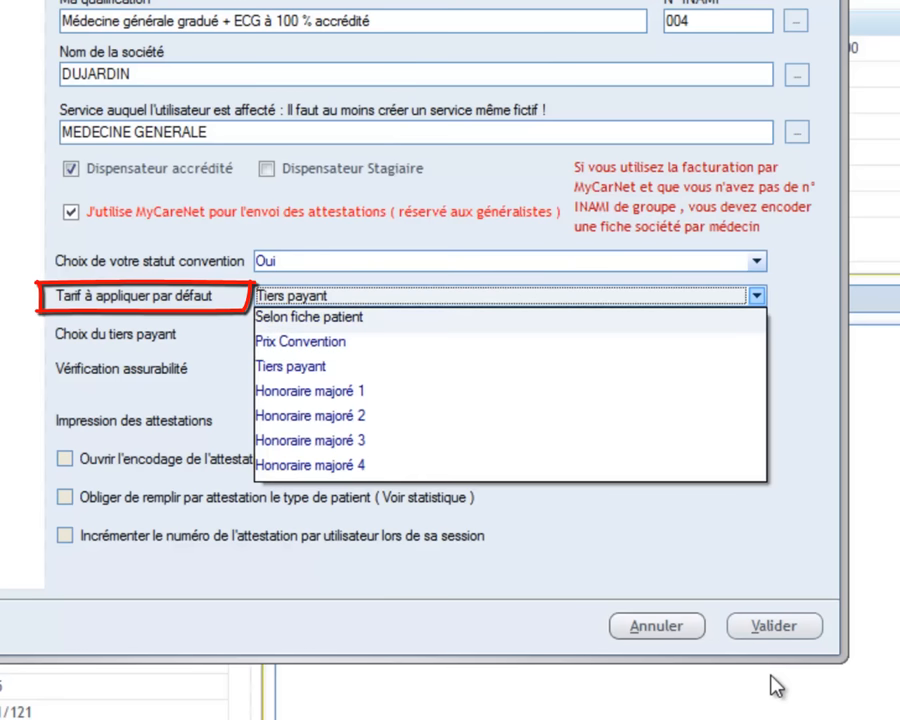
key(Return)
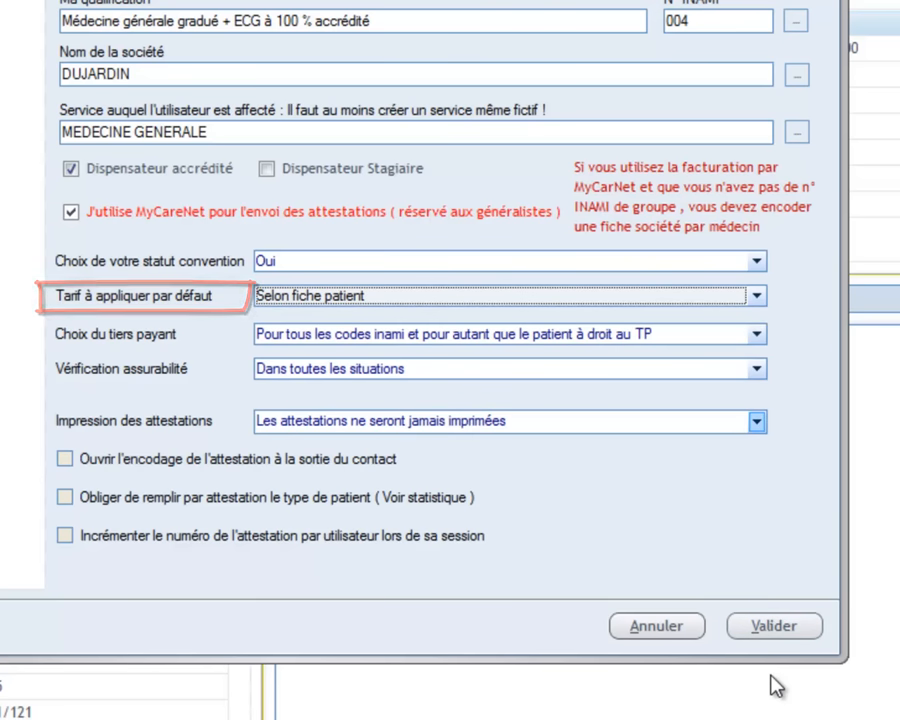
key(Tab)
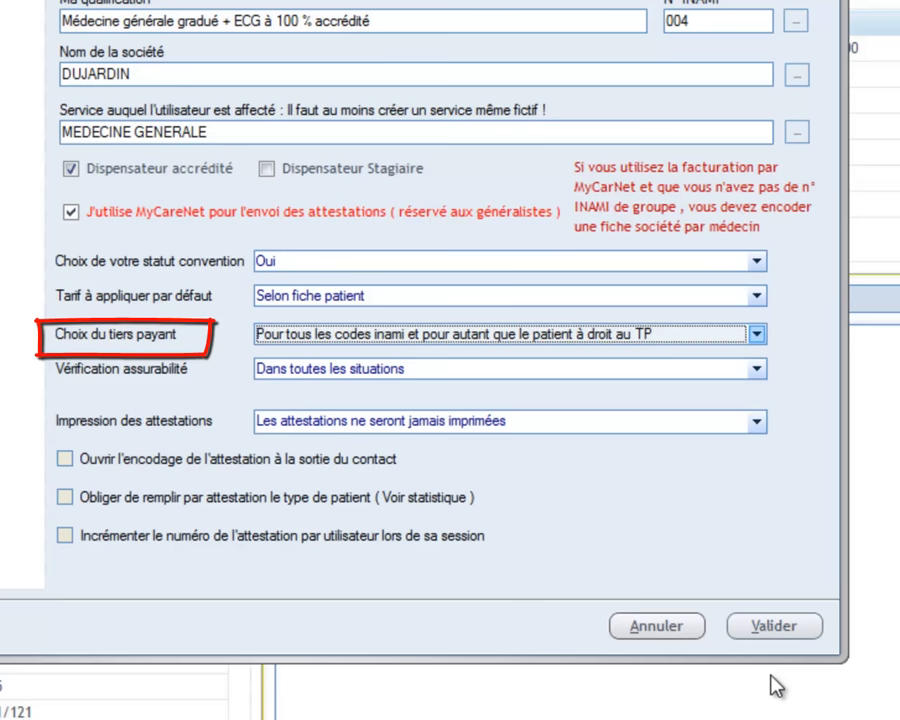
Keep third-party payment for all INAMI codes and leave the insurability check unchanged
key(alt+Down)
key(Up)
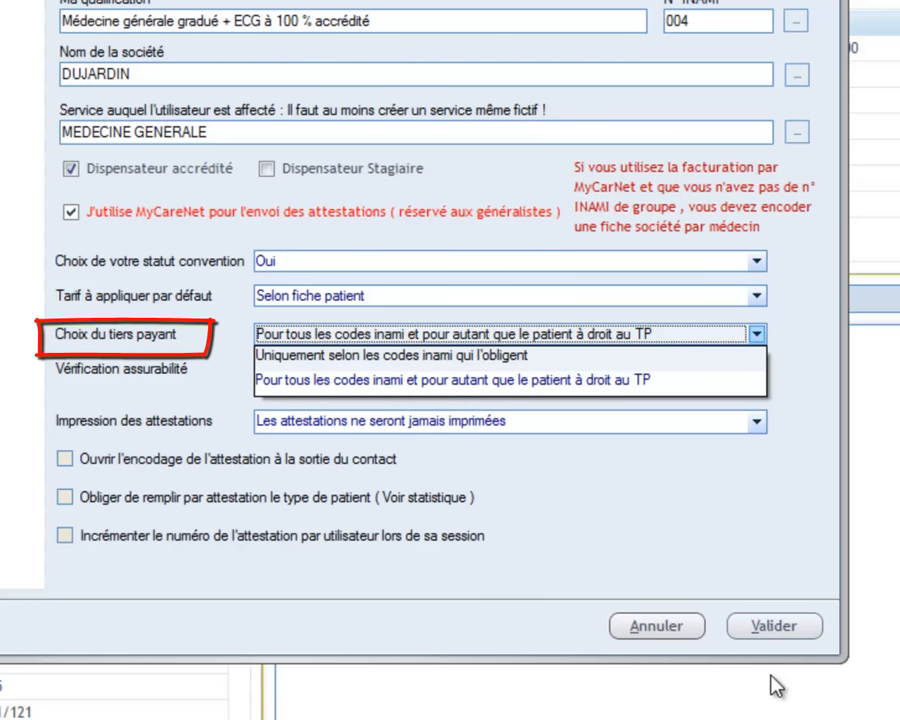
key(Return)
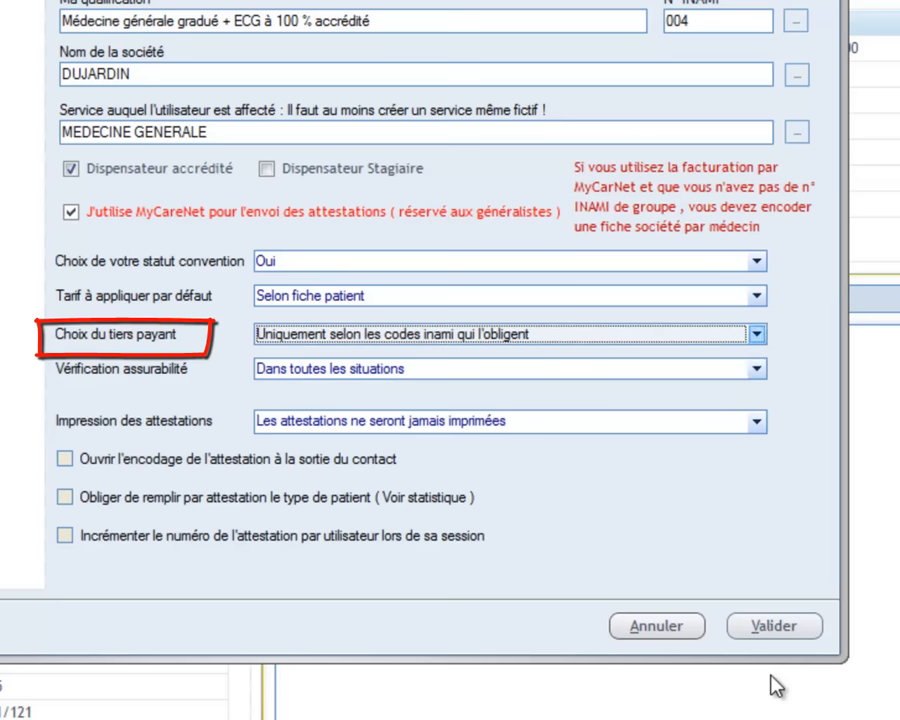
key(alt+Down)
key(Down)
key(Return)
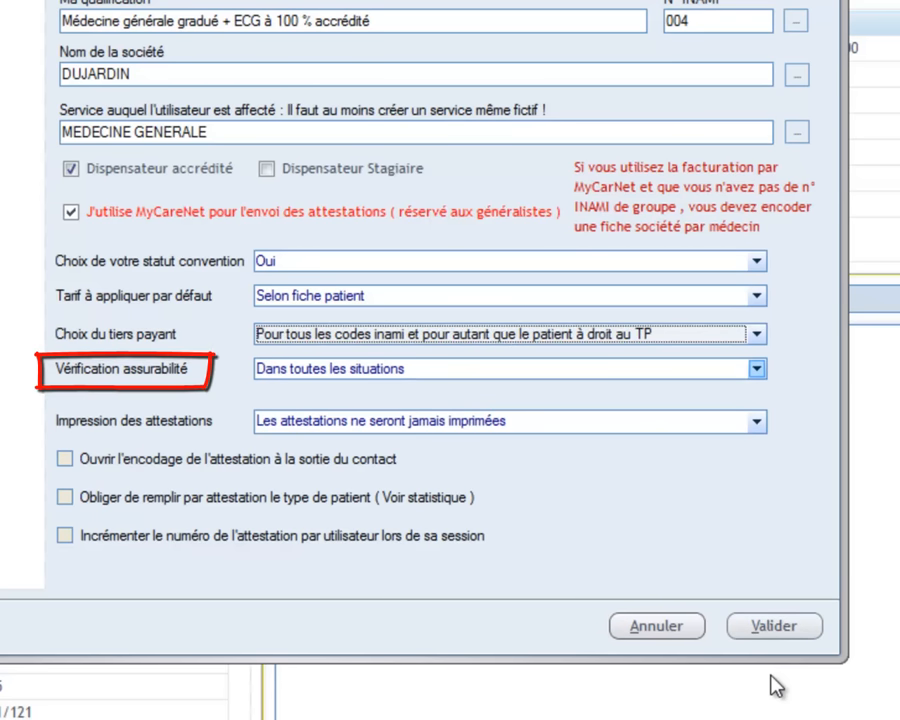
key(alt+Down)
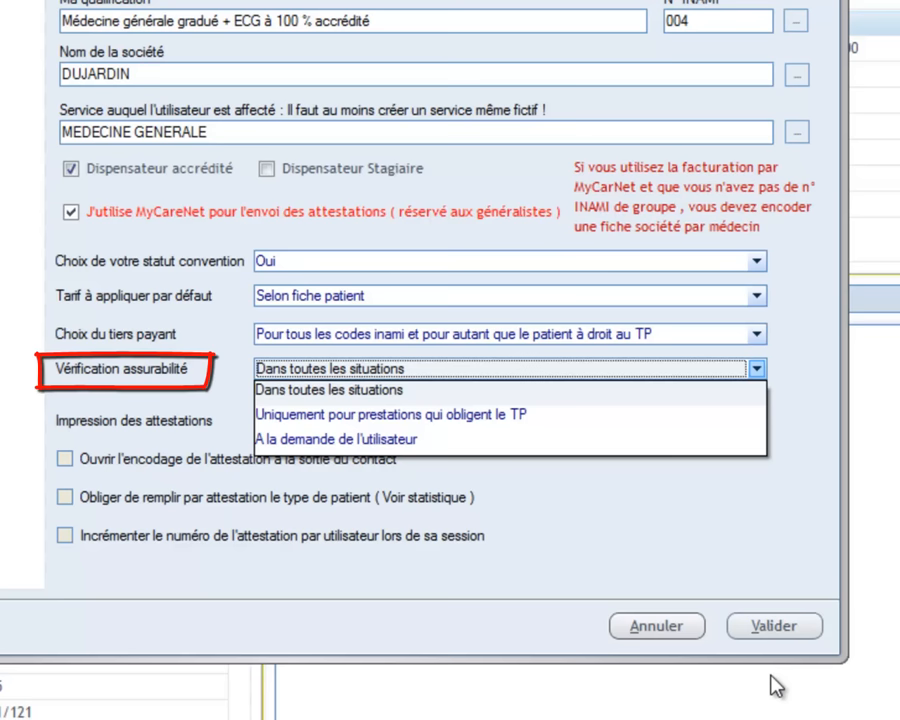
key(Escape)
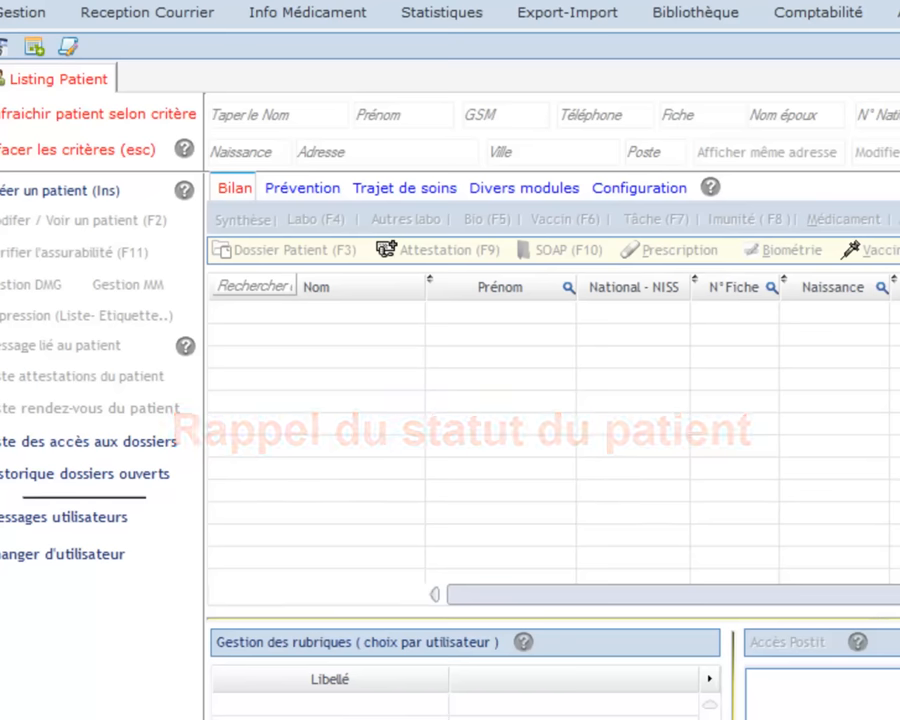
Search the patient list by the surname's first letters and select the matching patient
text(BOL)
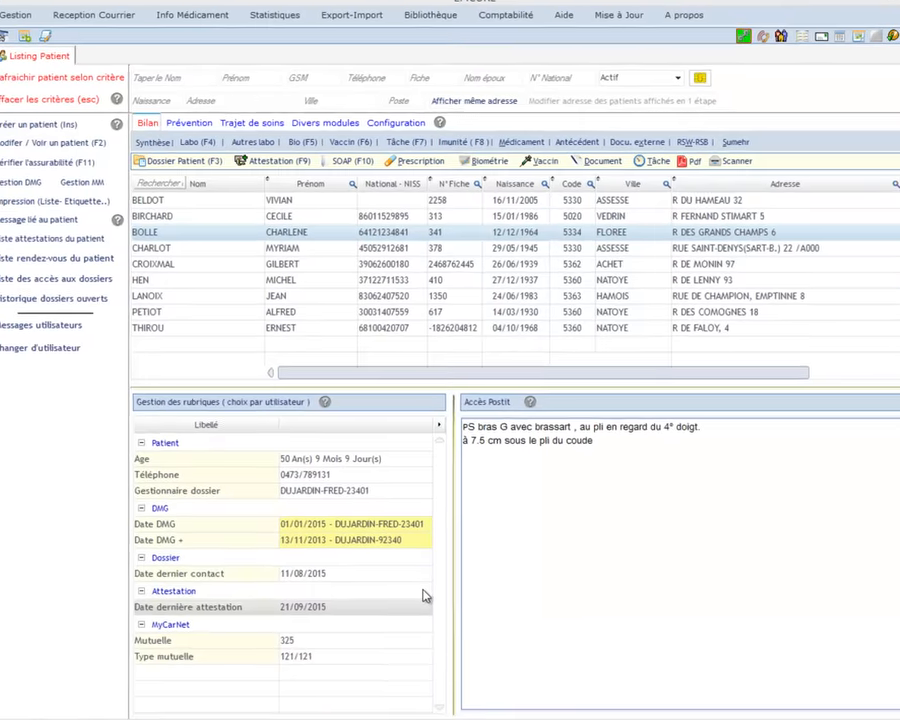
key(Up)
key(Up)
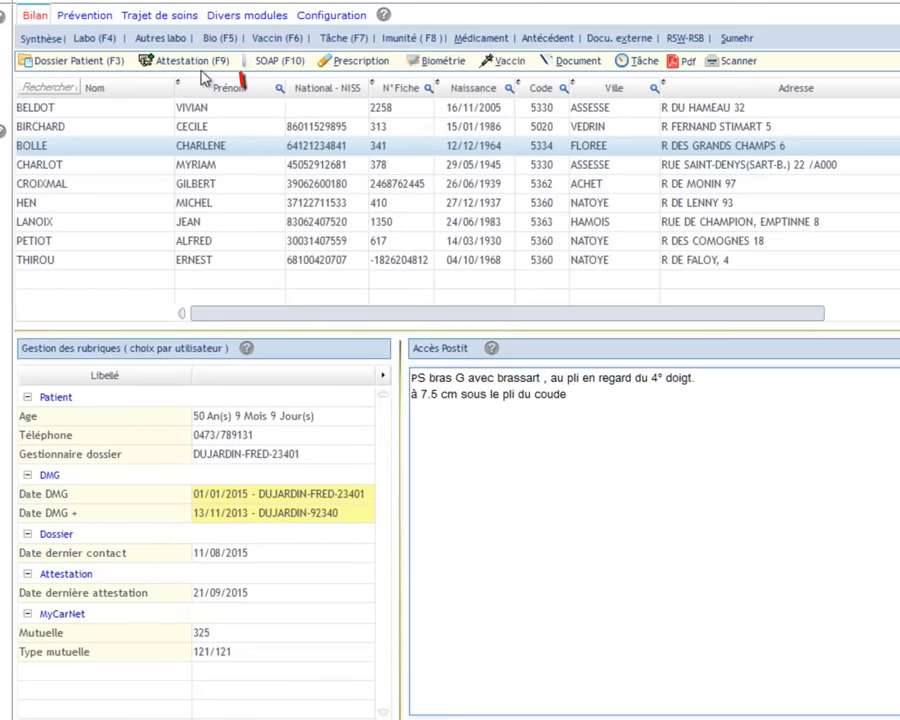
Open a care attestation for the patient and expand the tariff choices
click(178, 65)
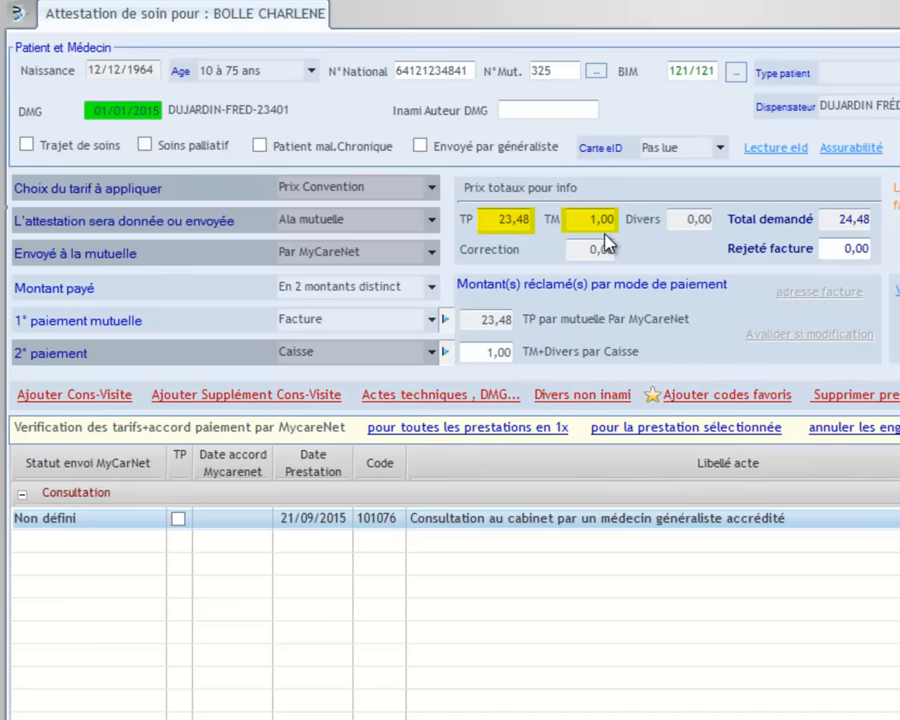
click(433, 187)
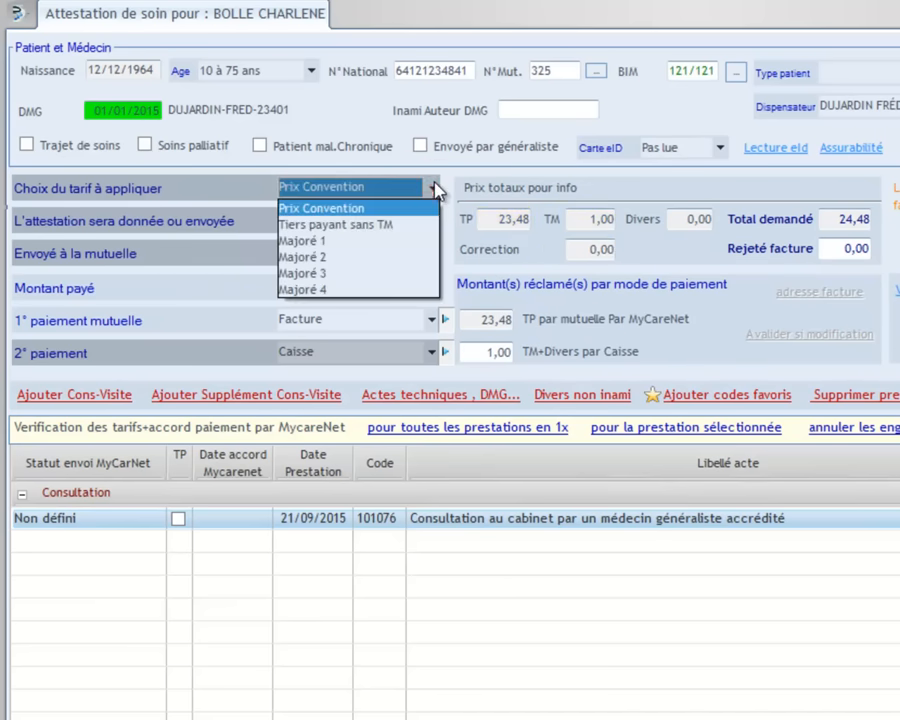
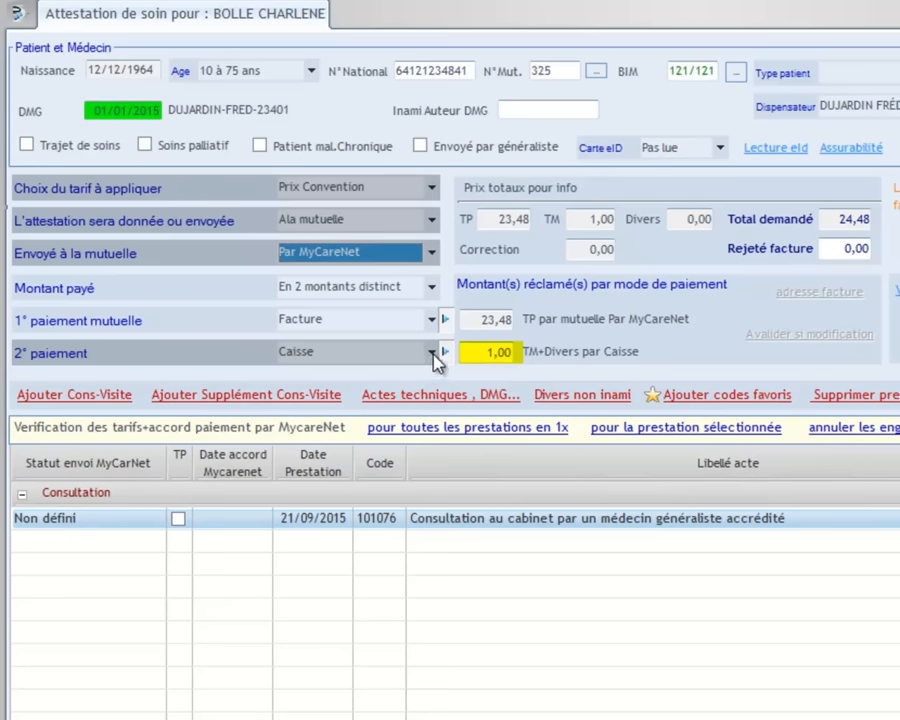
click(433, 353)
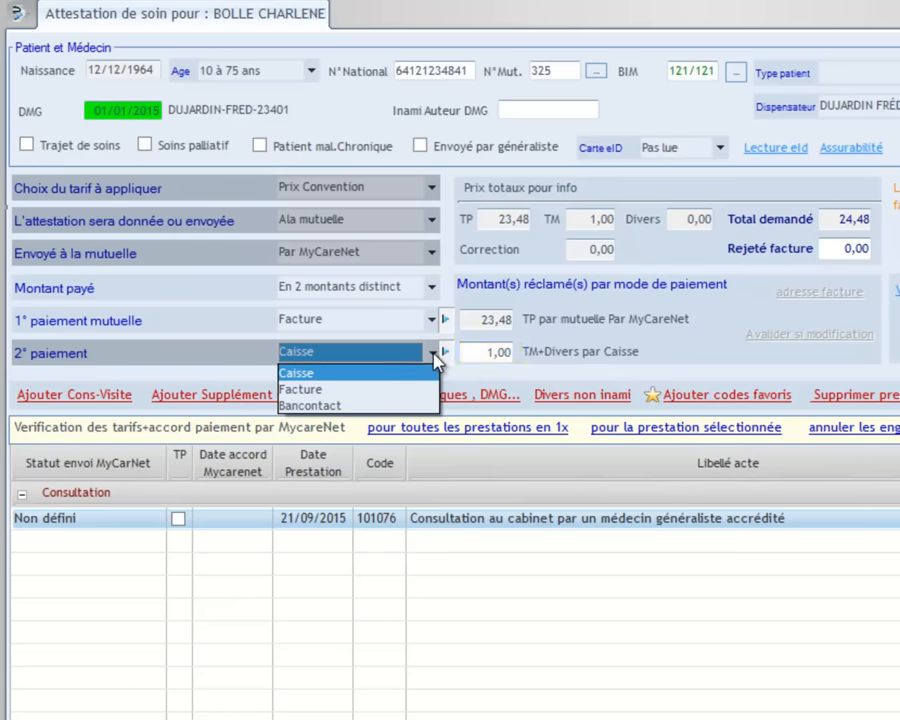
click(435, 356)
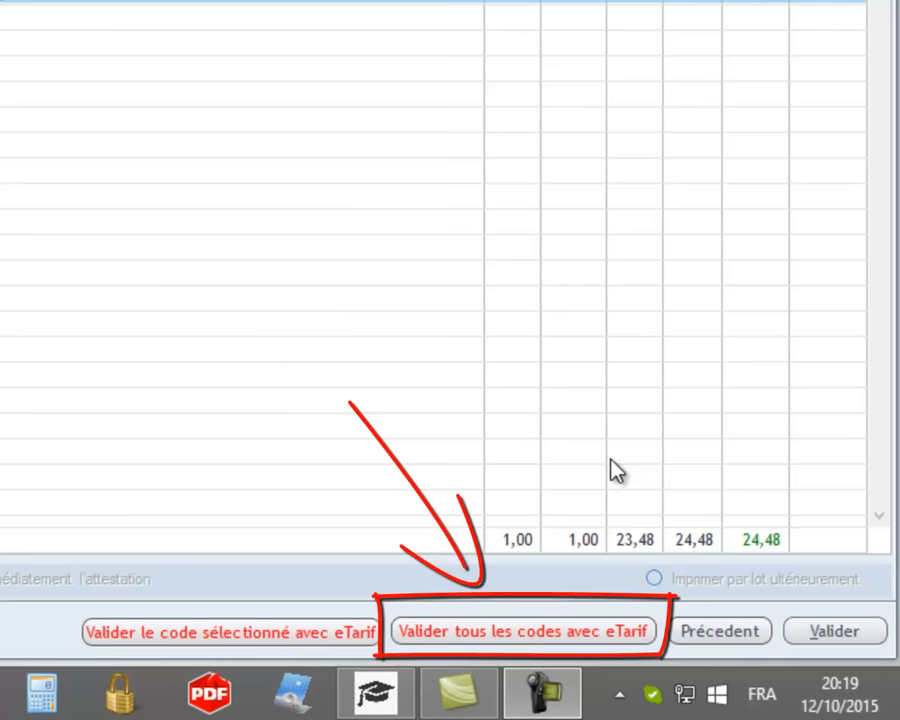
Validate all the attestation's codes with eTarif
click(540, 632)
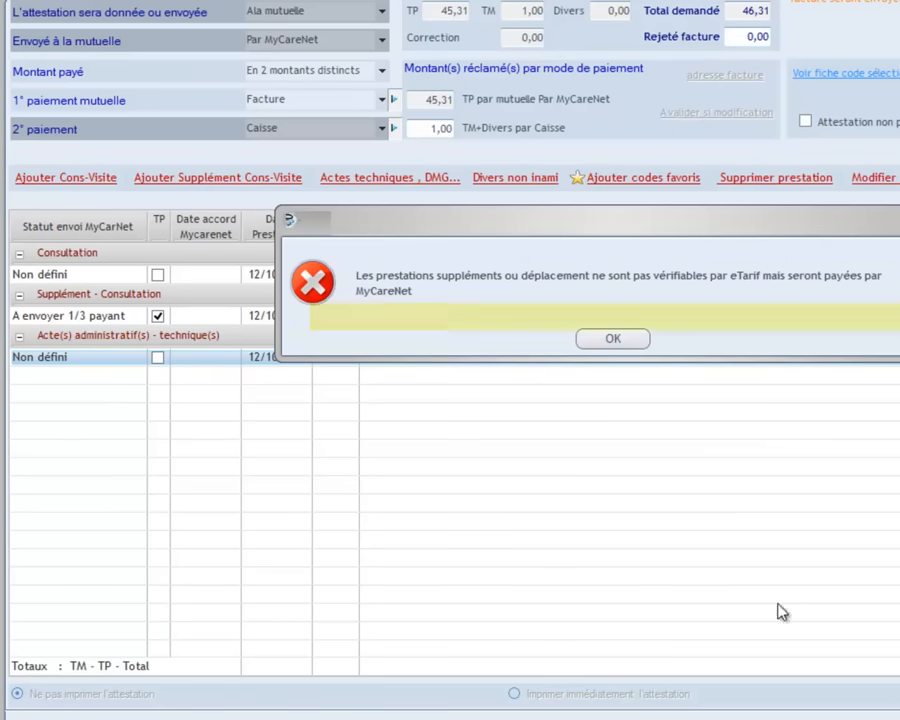
Acknowledge the unverifiable-supplements notice and validate the attestation
click(602, 339)
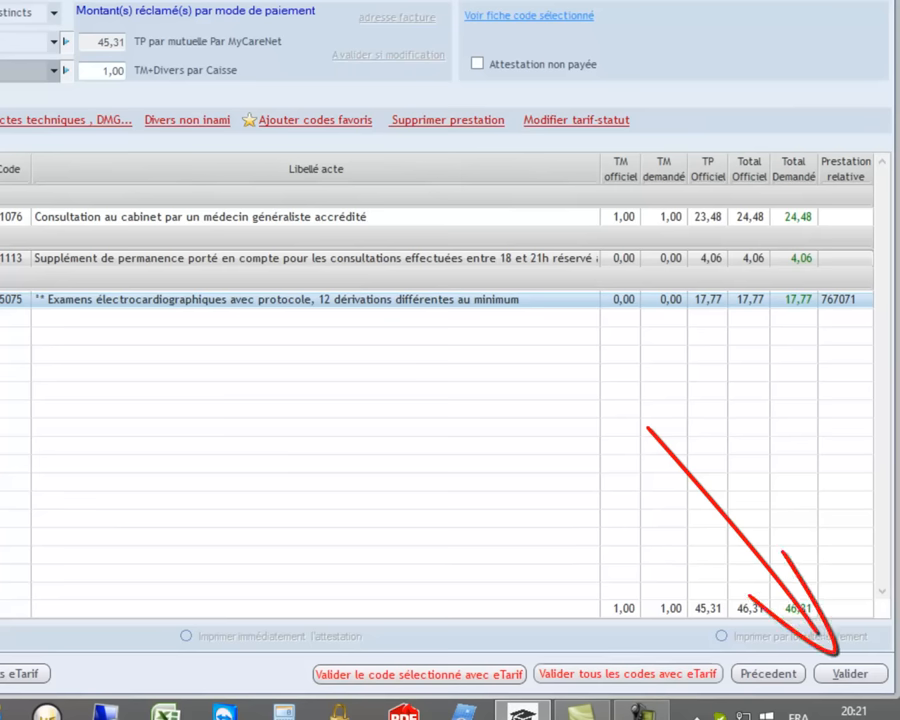
click(848, 674)
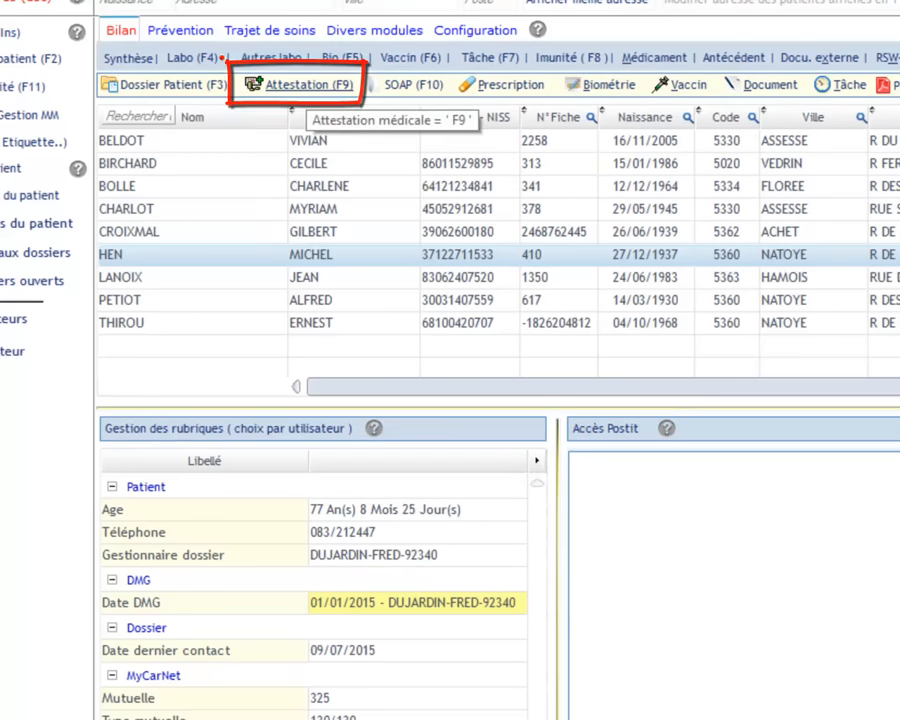
Start a new care attestation for consultation 101076 for the selected patient
click(308, 85)
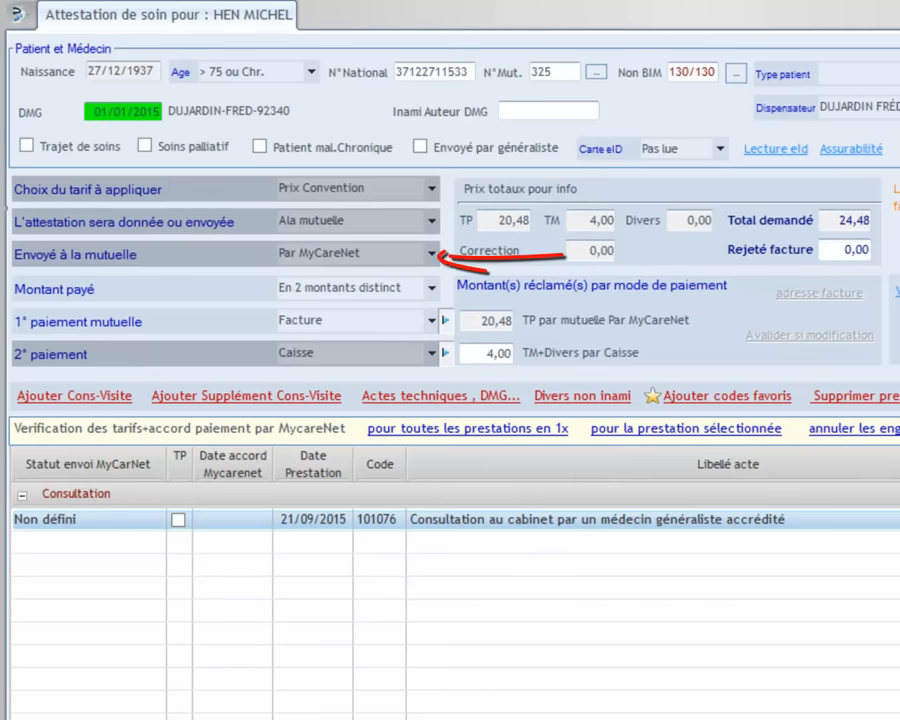
Keep sending via MyCareNet and bill the 4,00 second payment by Facture
click(431, 254)
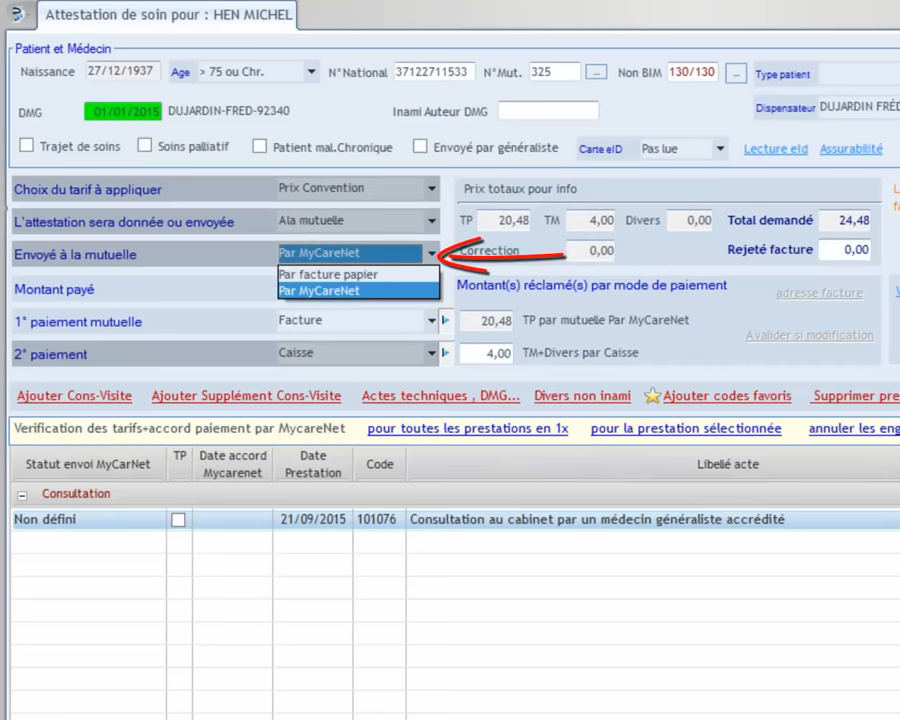
click(320, 291)
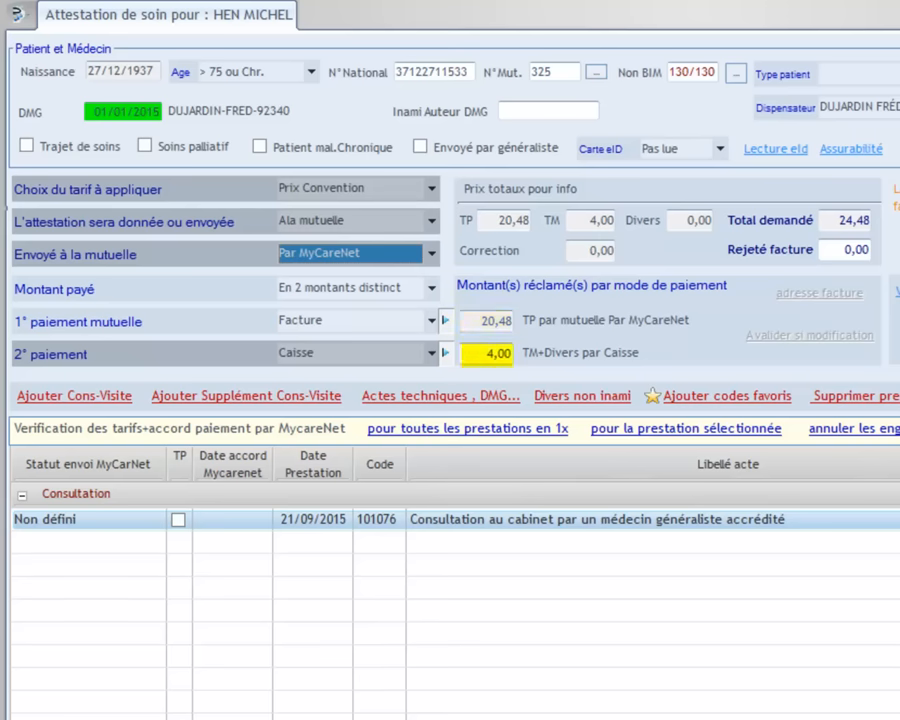
click(432, 353)
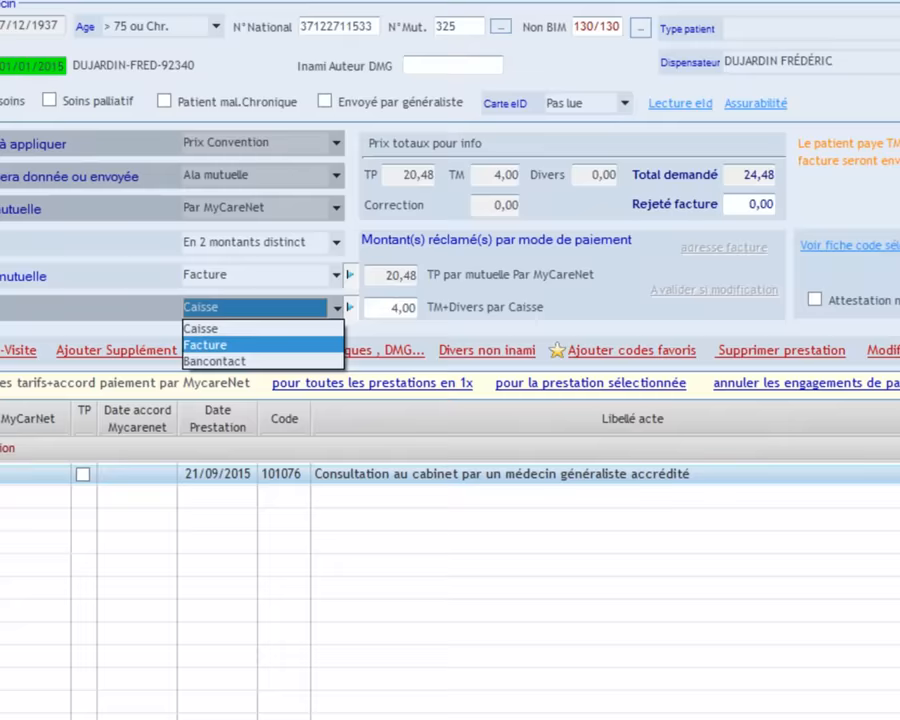
click(305, 390)
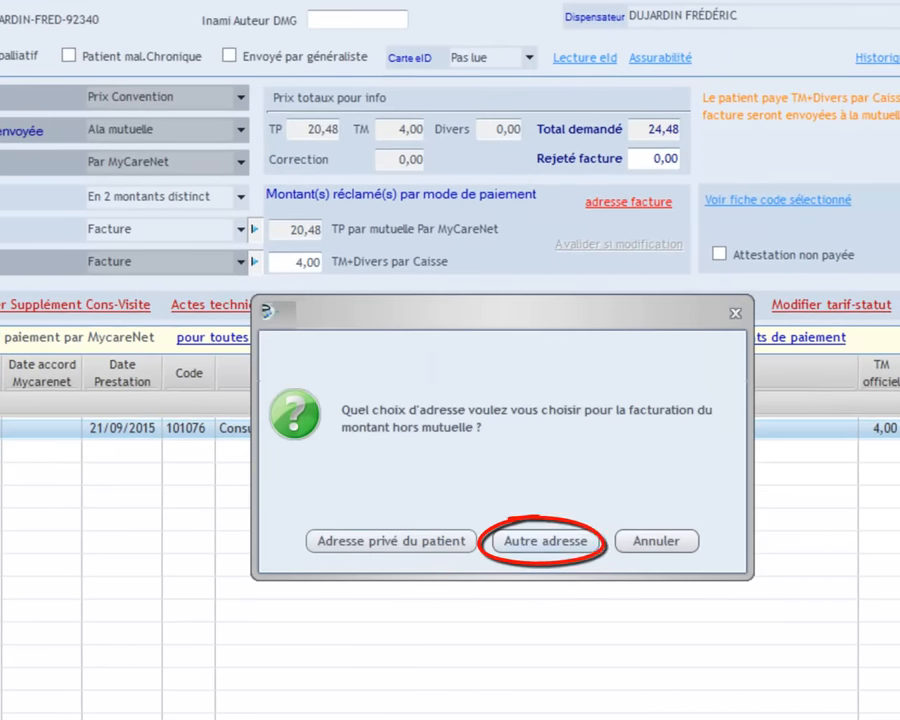
Set CPAS HAMOIS from the address book as the invoice's other billing address
click(545, 541)
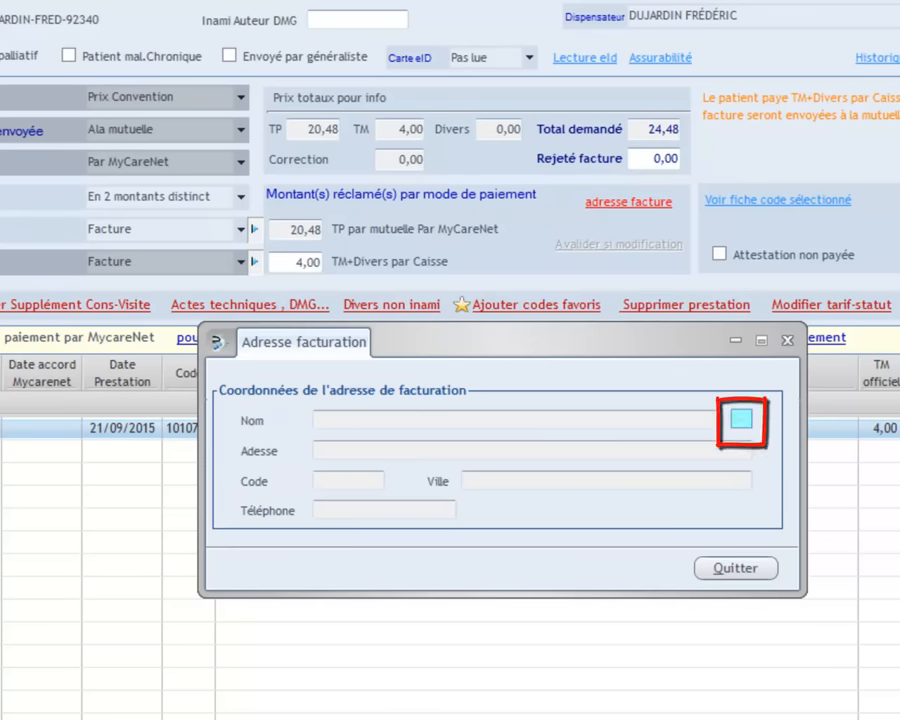
click(741, 418)
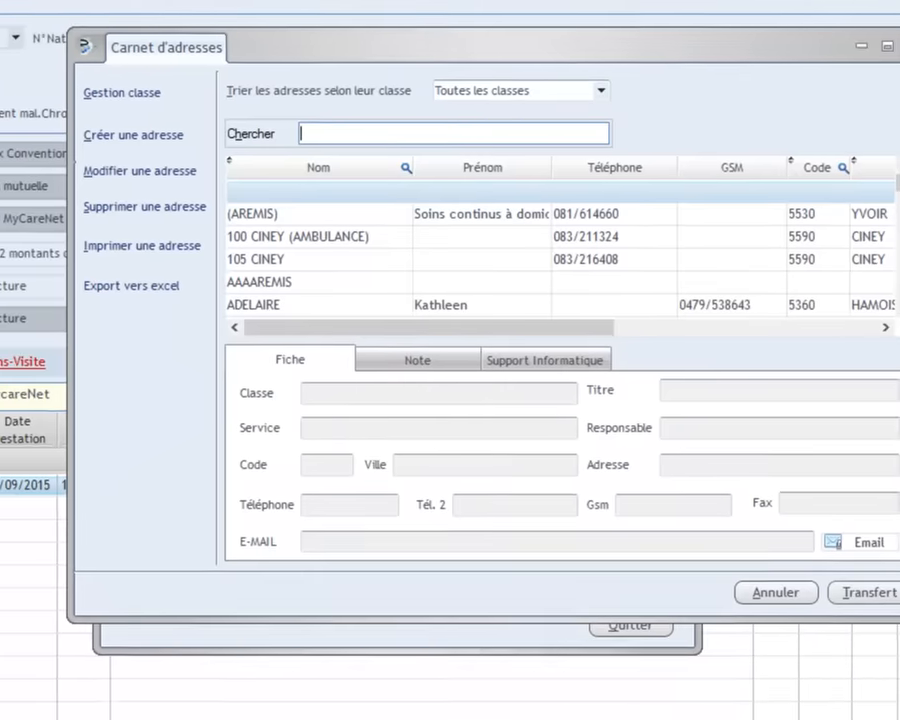
text(C)
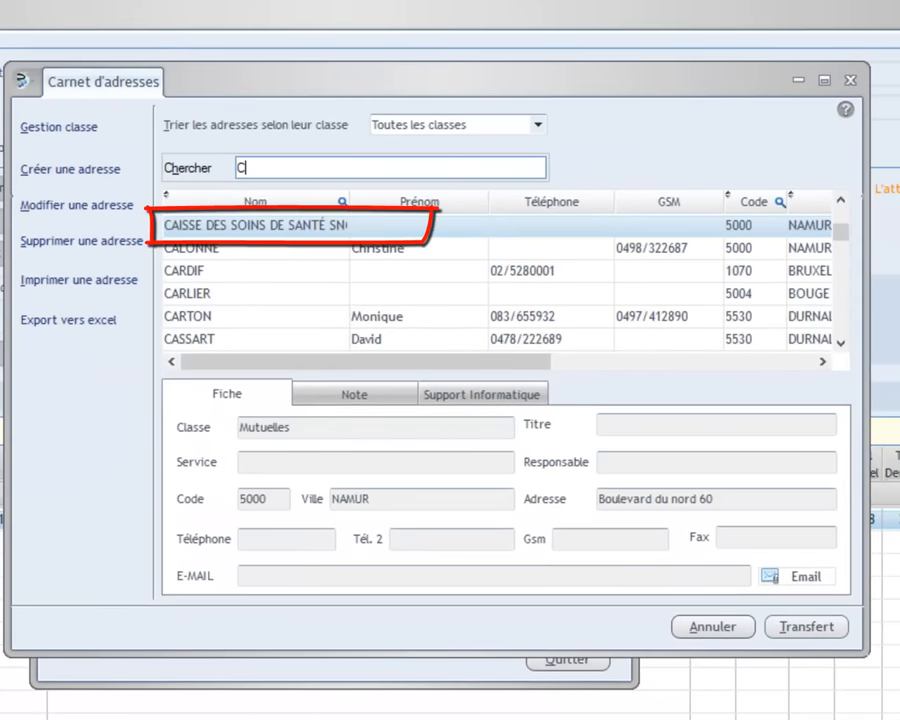
text(PA)
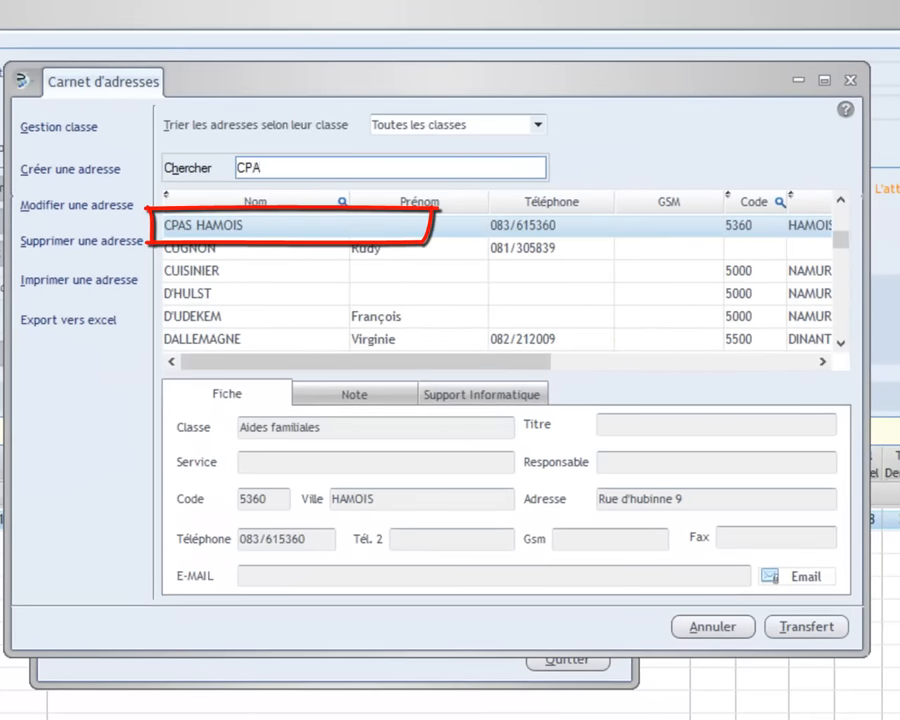
text(S)
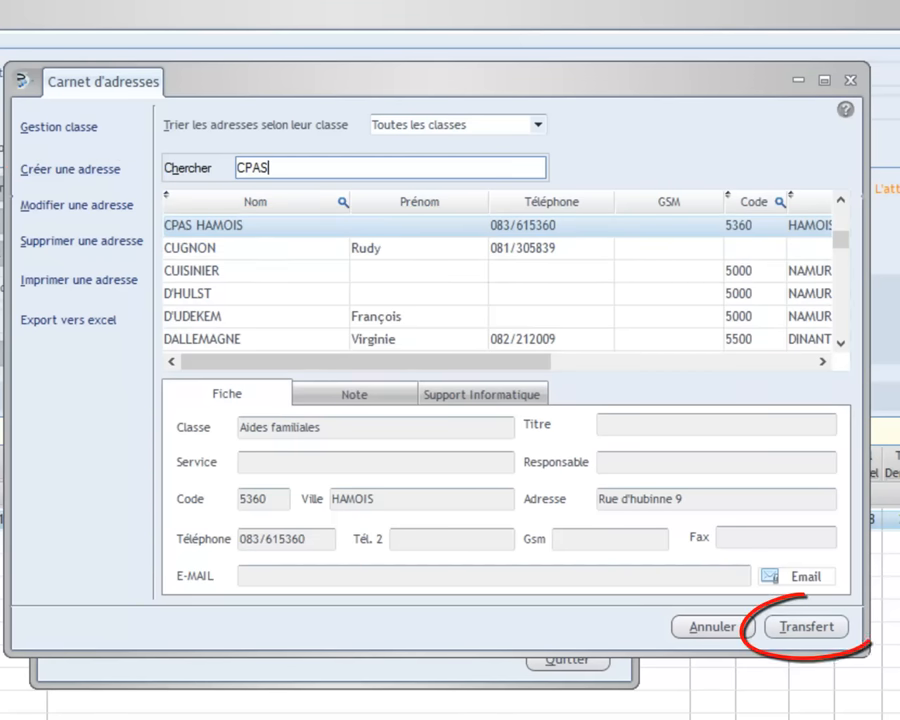
click(256, 226)
click(806, 627)
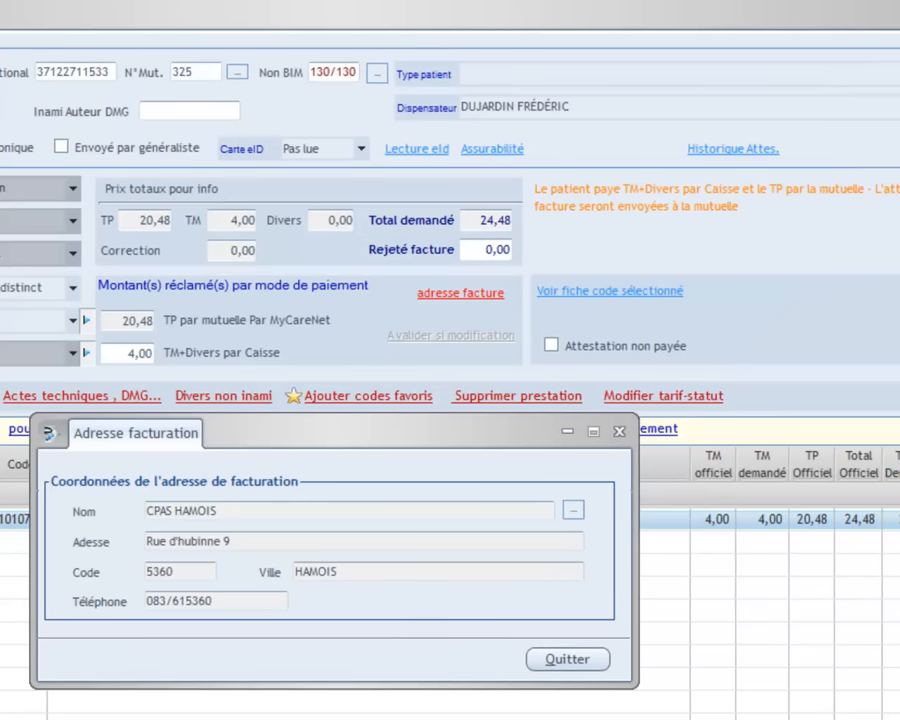
click(567, 659)
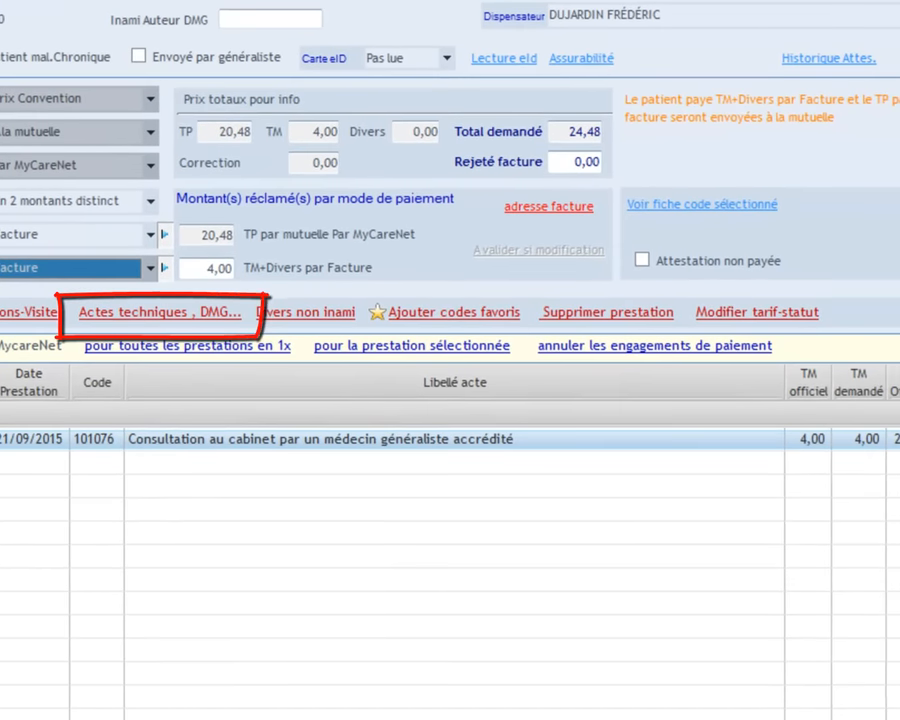
Add technical act 475075, electrocardiographic exam with protocol, found by searching 'élect'
click(160, 313)
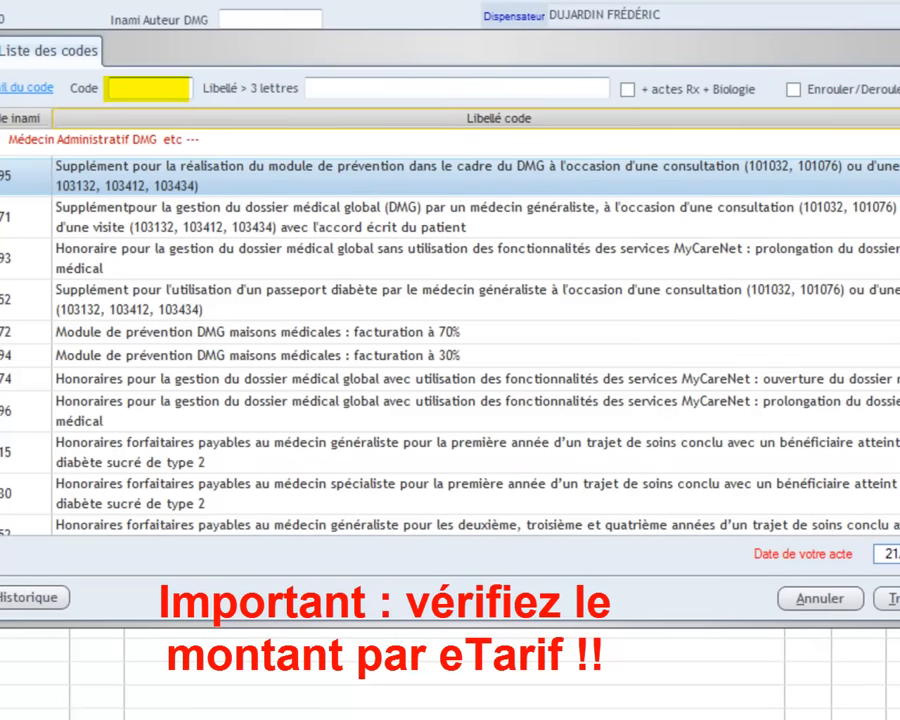
text(é)
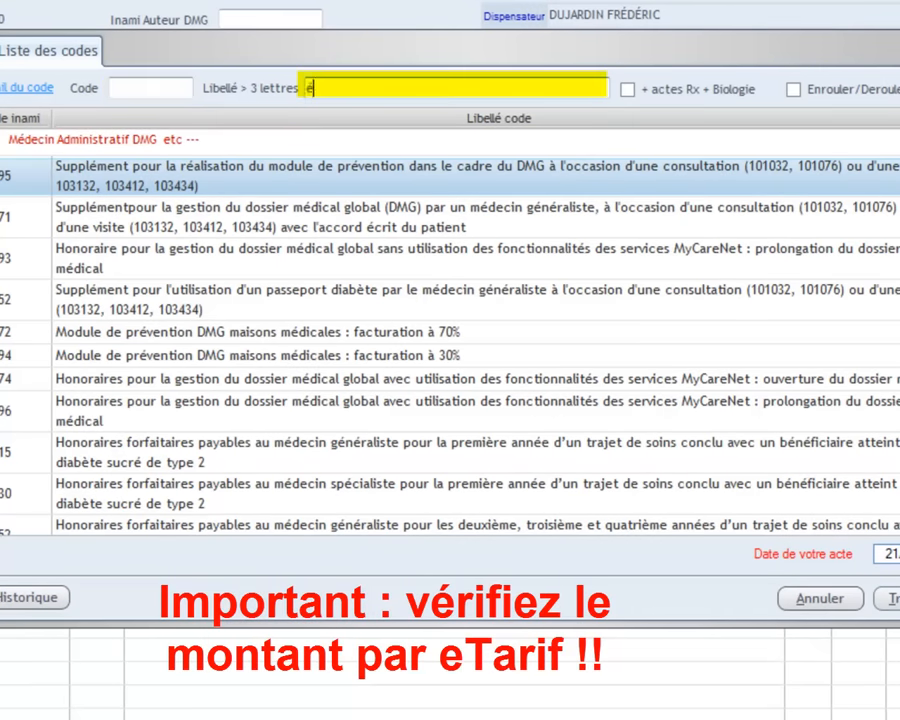
text(lect)
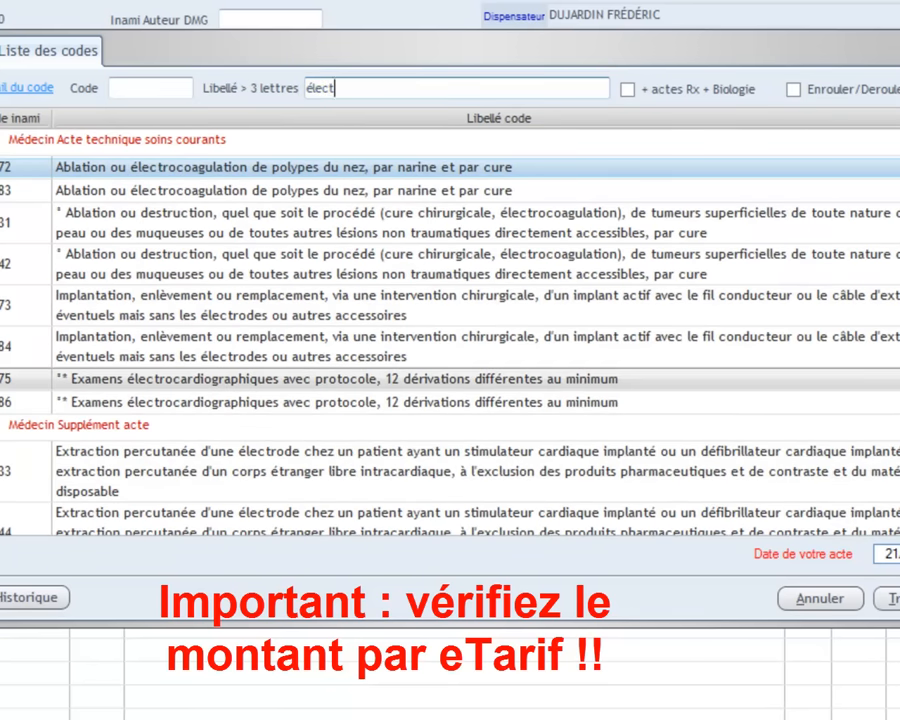
click(337, 379)
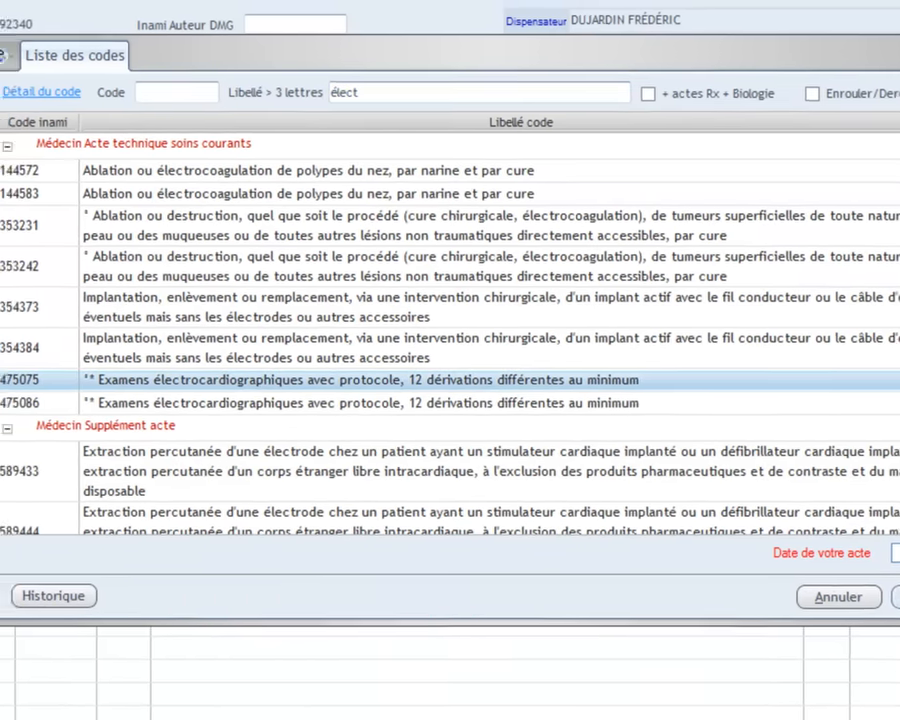
click(891, 599)
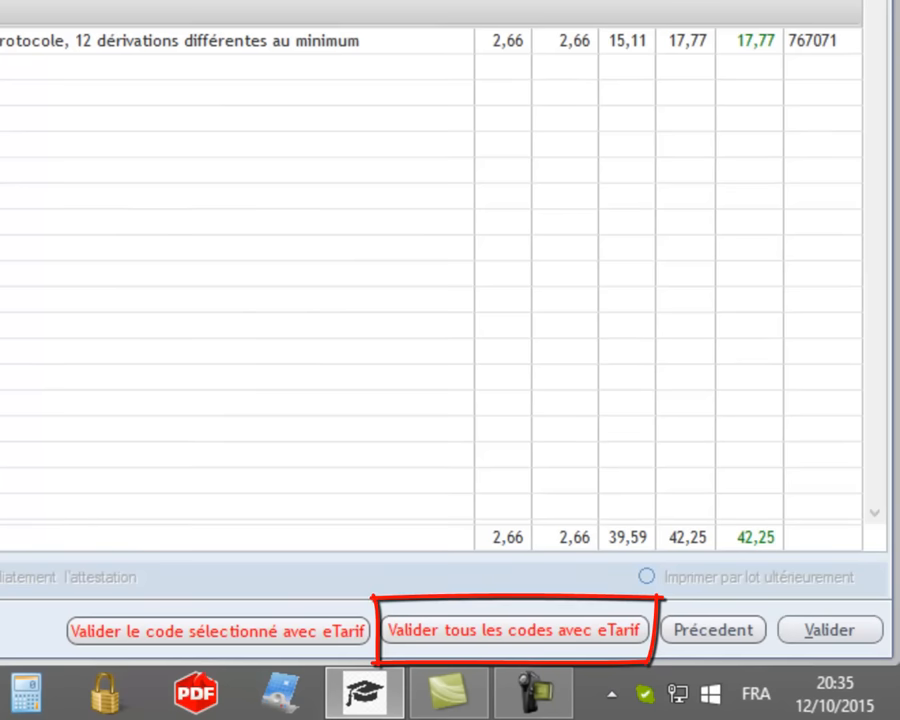
Validate all codes with eTarif and send the attestation to the billing address
click(555, 632)
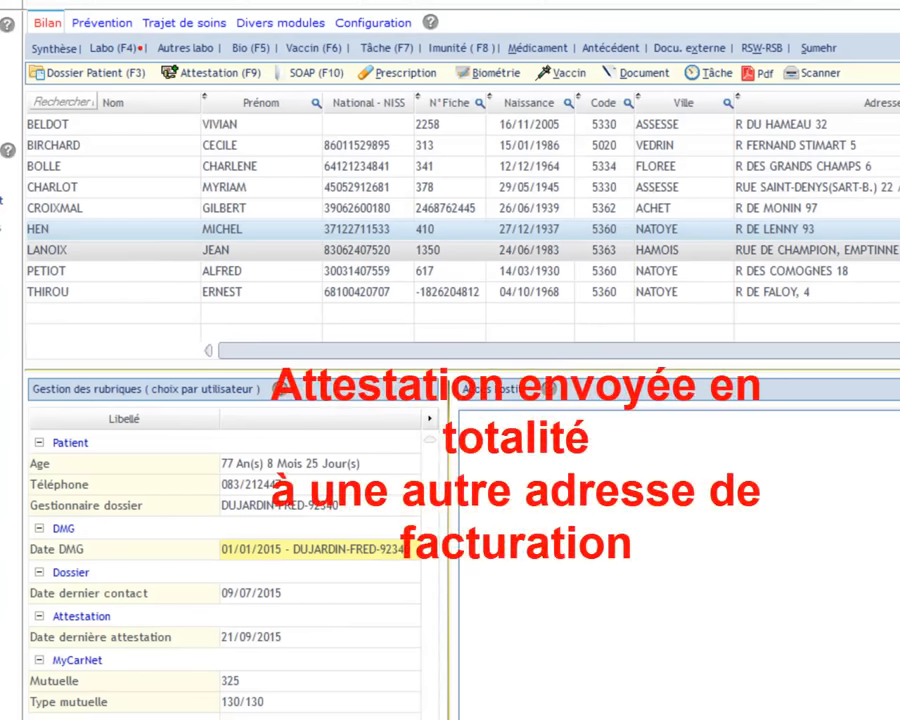
Select the Hamois patient and start a new consultation 101076 attestation
click(216, 250)
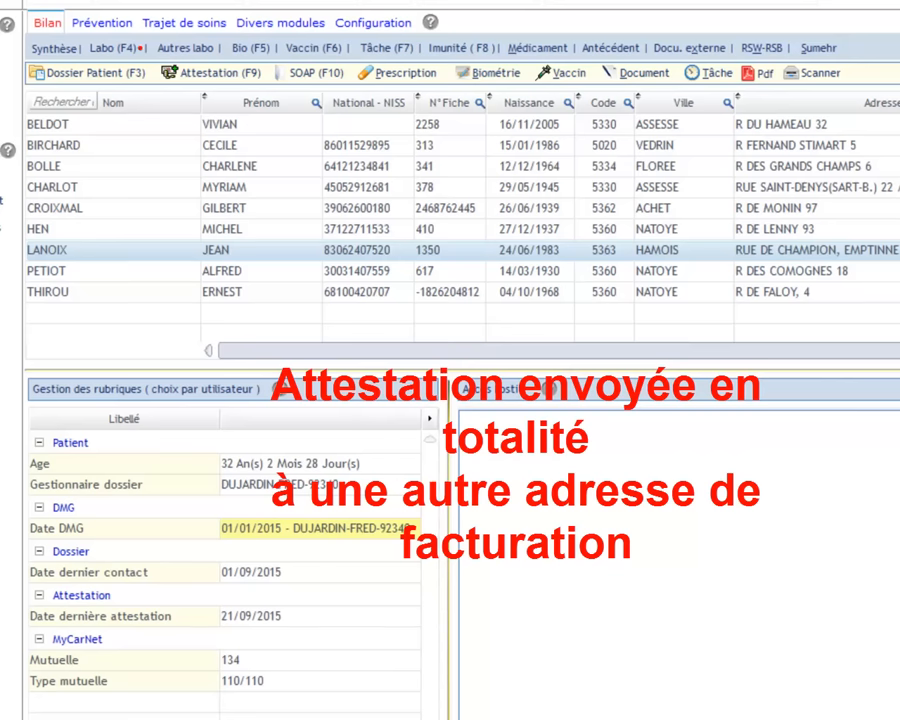
click(210, 72)
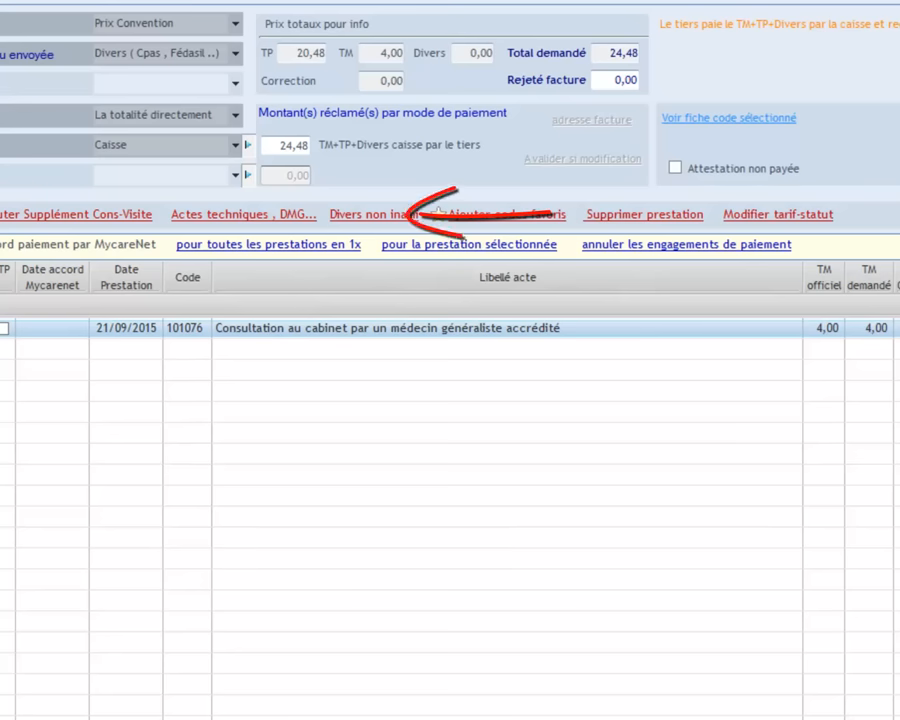
Leave the Divers recipient unchanged and switch the 24,48 payment mode to Facture
click(235, 54)
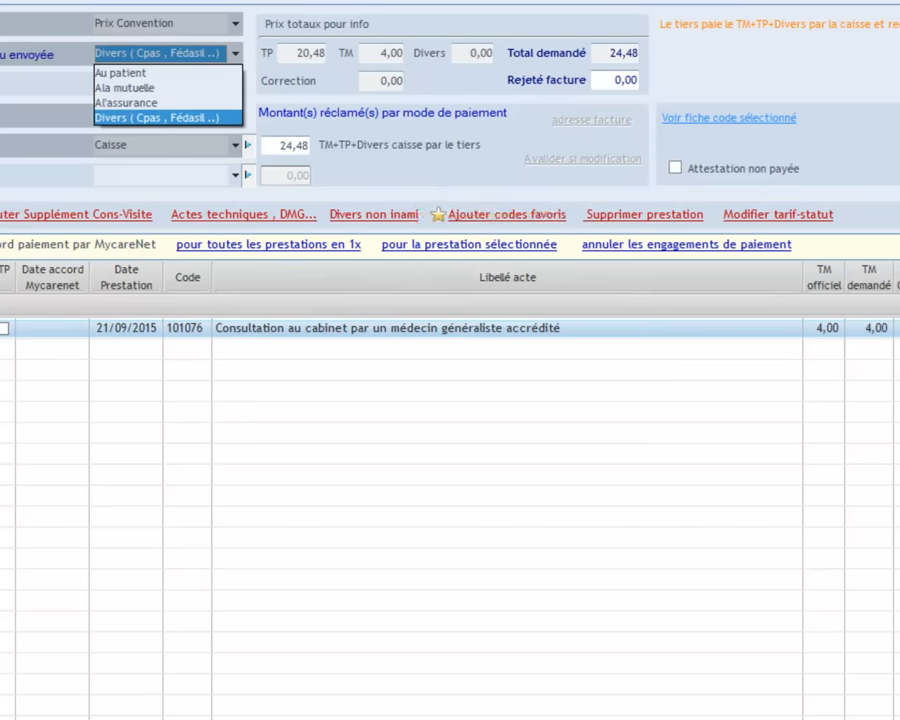
key(Escape)
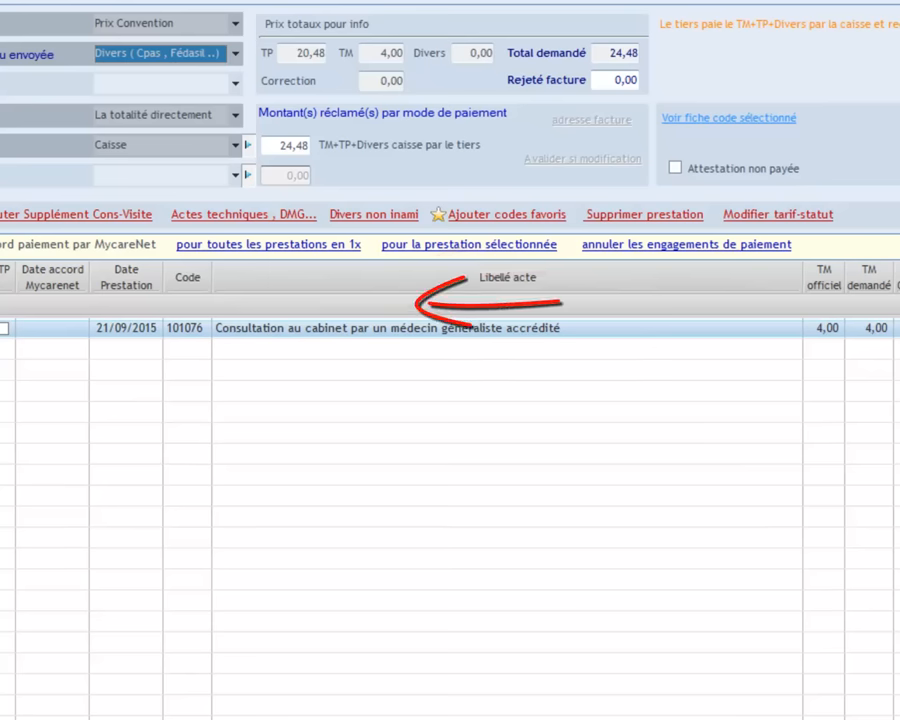
click(236, 146)
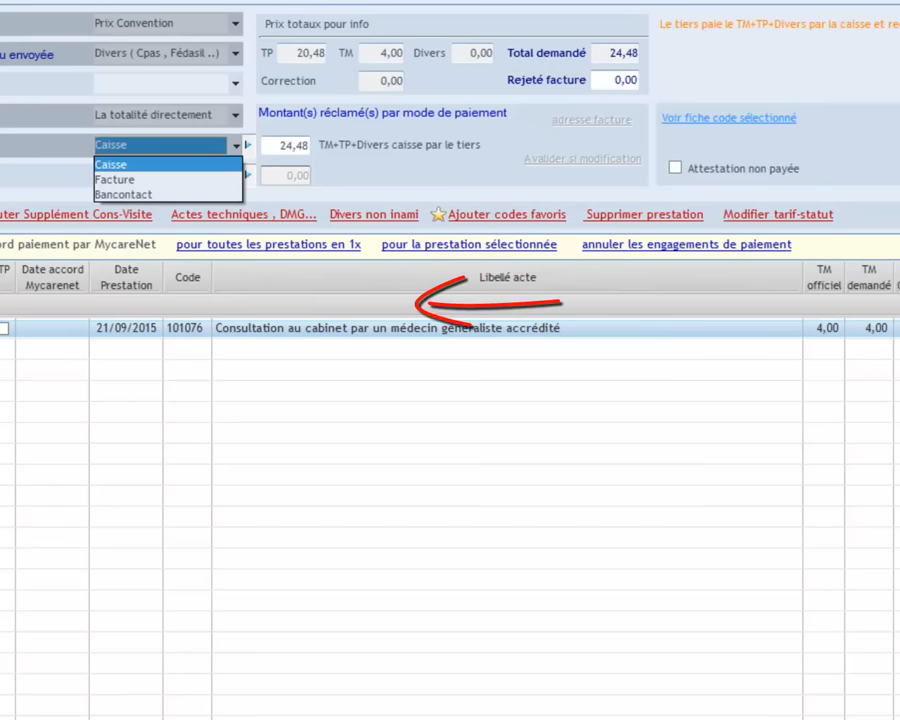
click(115, 180)
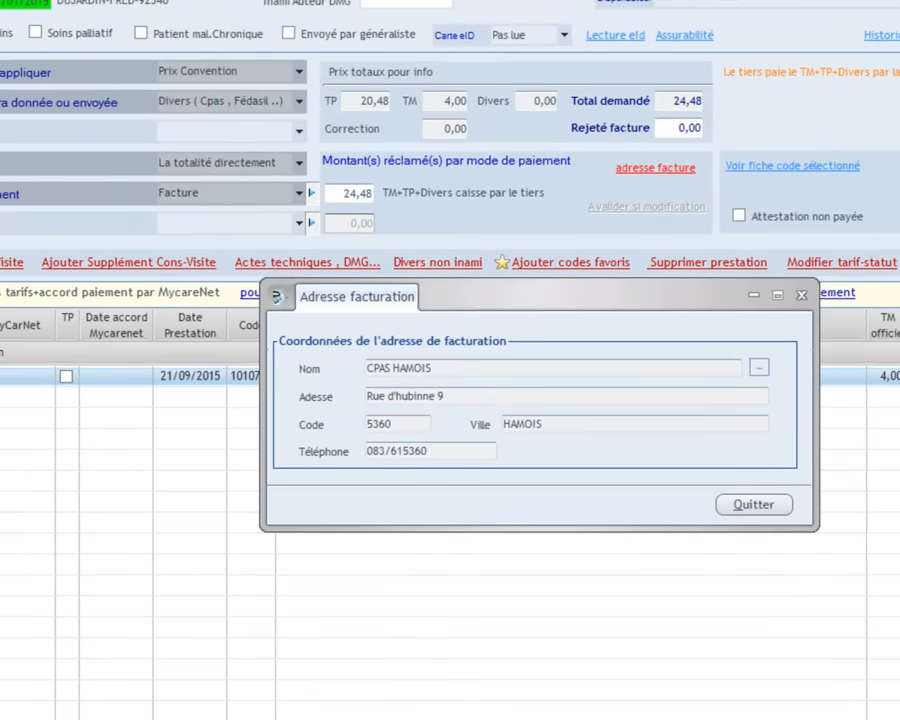
Set ASSURANCE FÉDÉRALES, found by searching 'ASS', as the billing address
click(759, 367)
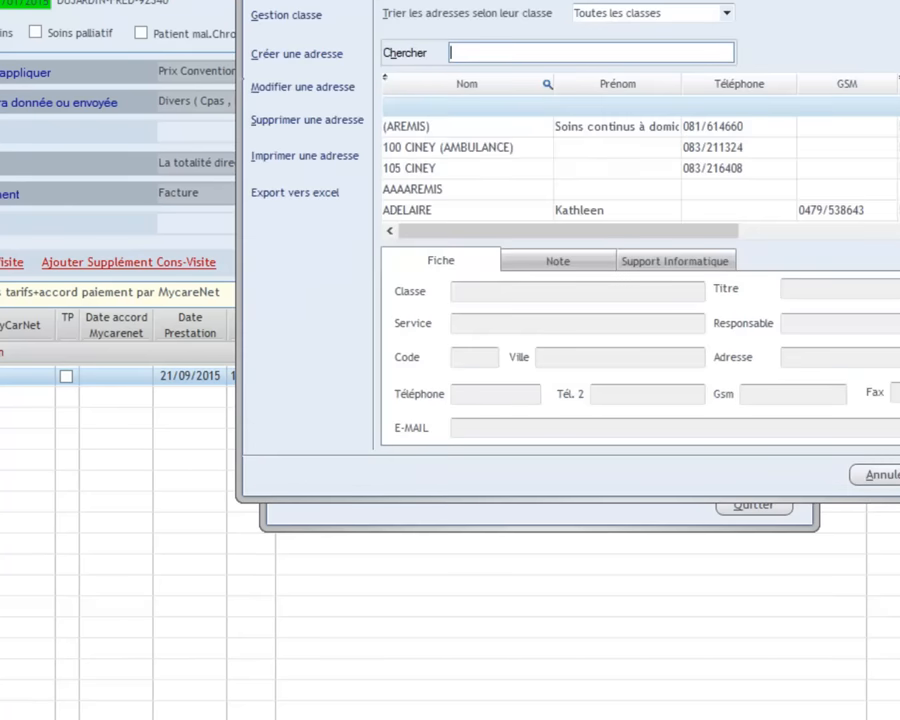
text(ASS)
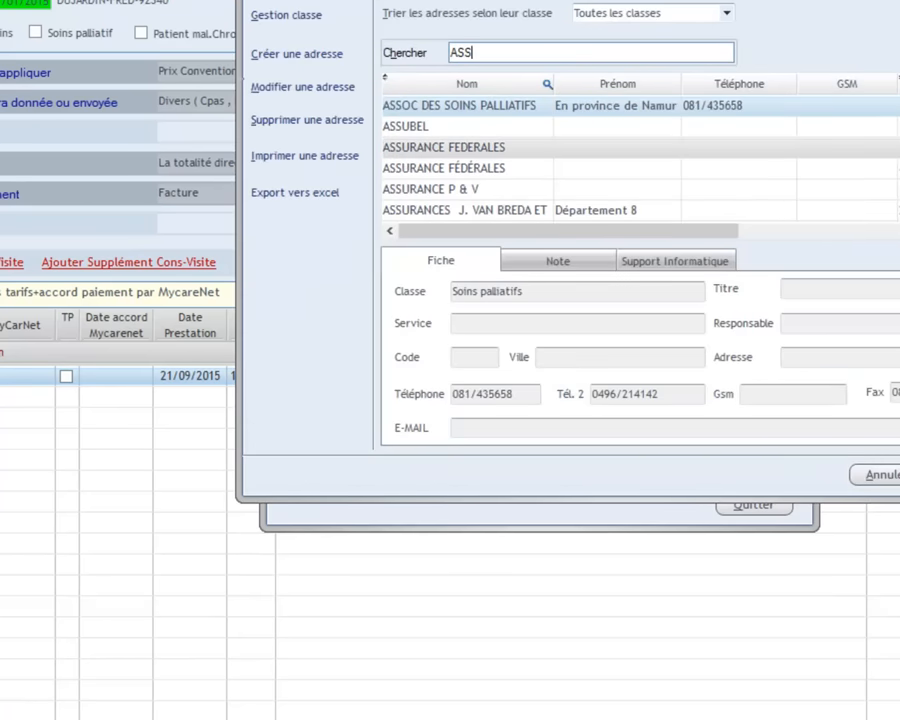
click(480, 168)
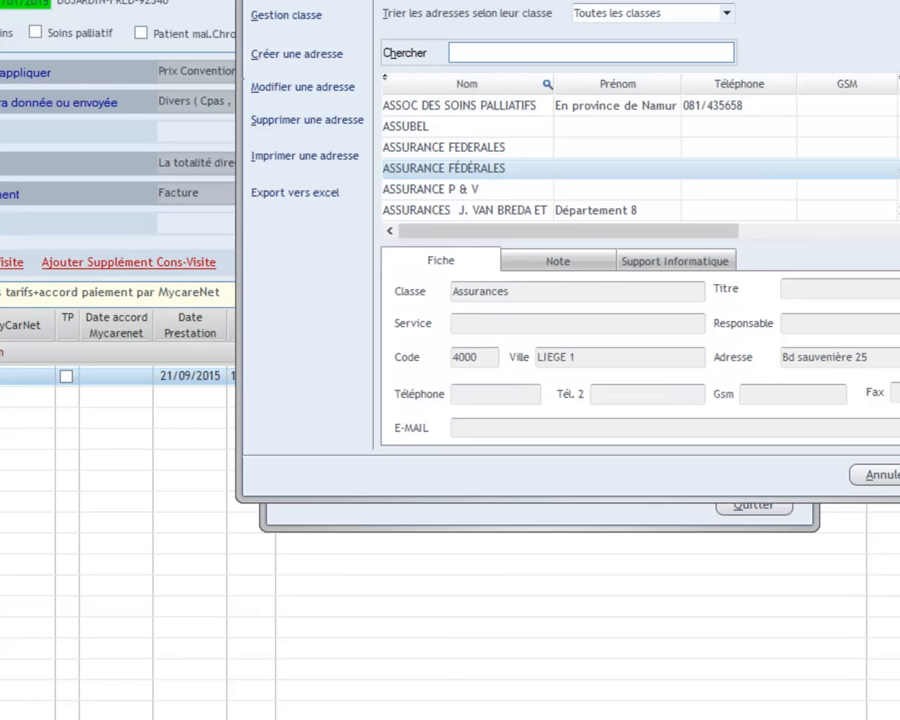
key(Return)
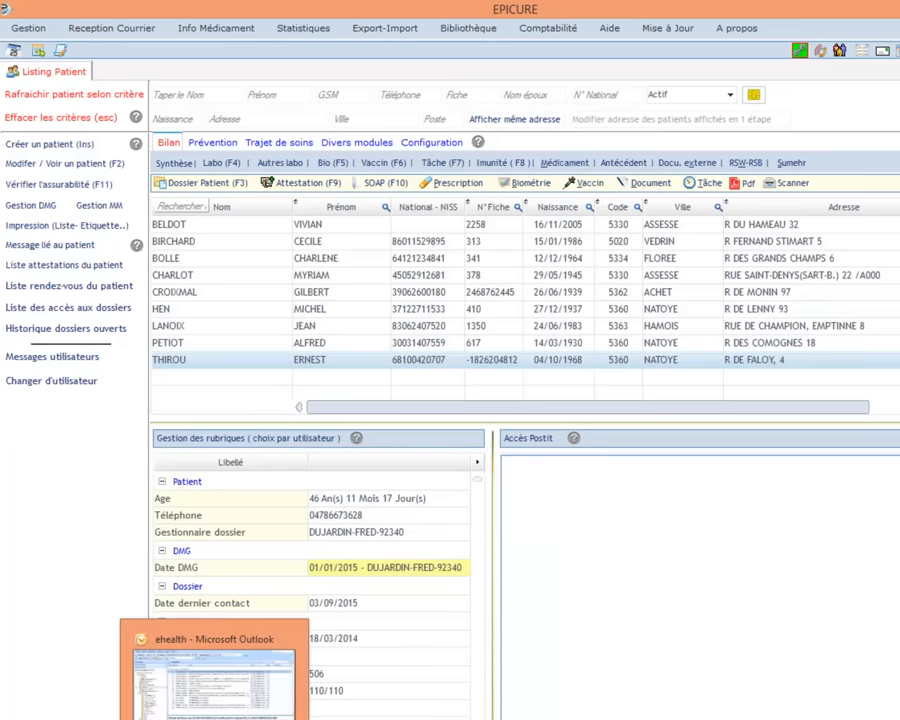
Start a new Visite care attestation for the Vedrin patient
click(215, 241)
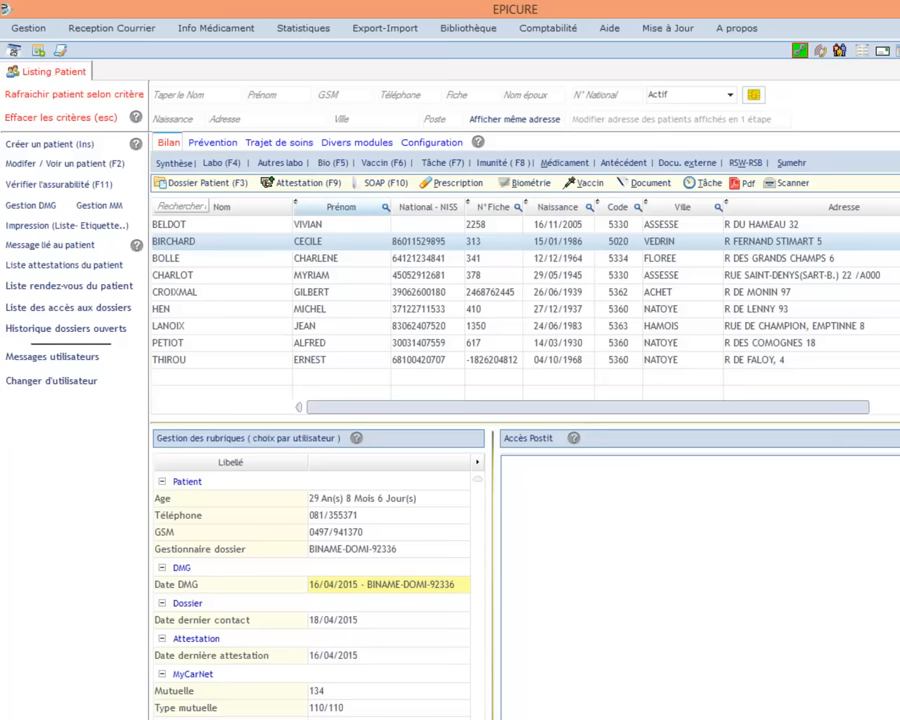
click(298, 183)
click(427, 328)
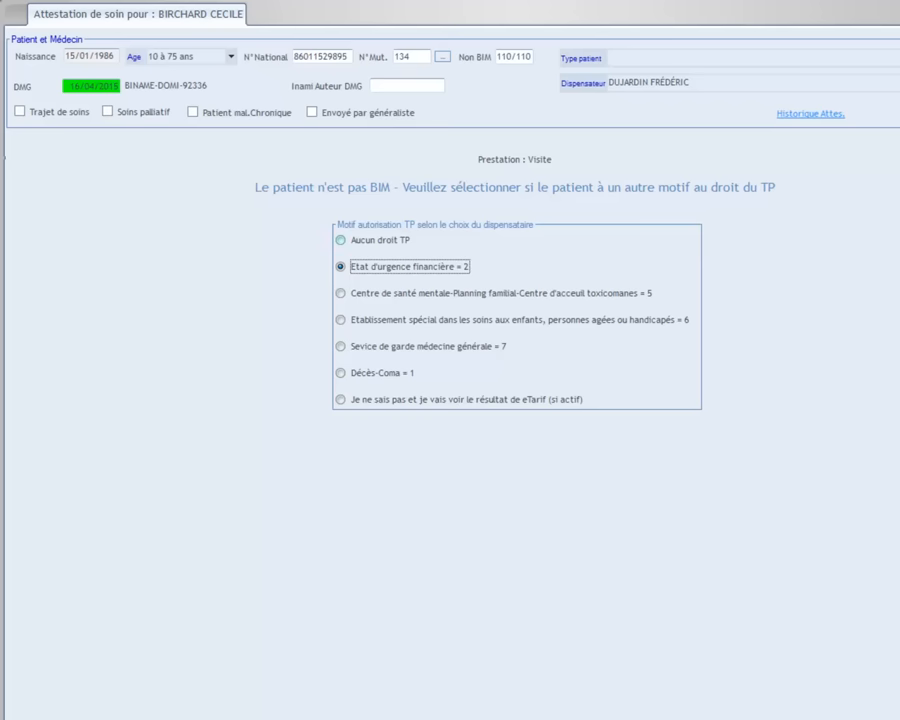
Set the patient's Visite attestation to 'Aucun droit TP' (no third-party-payer right)
click(341, 240)
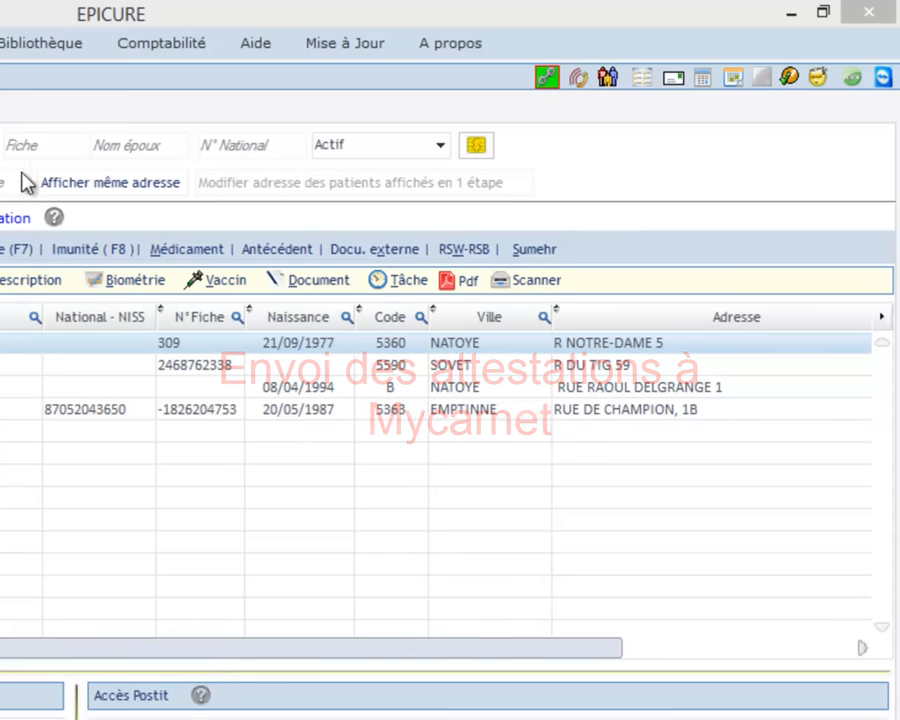
Open Comptabilité > Attestations-Envois avec MyCareNet > Liste des attestations à envoyer
click(141, 50)
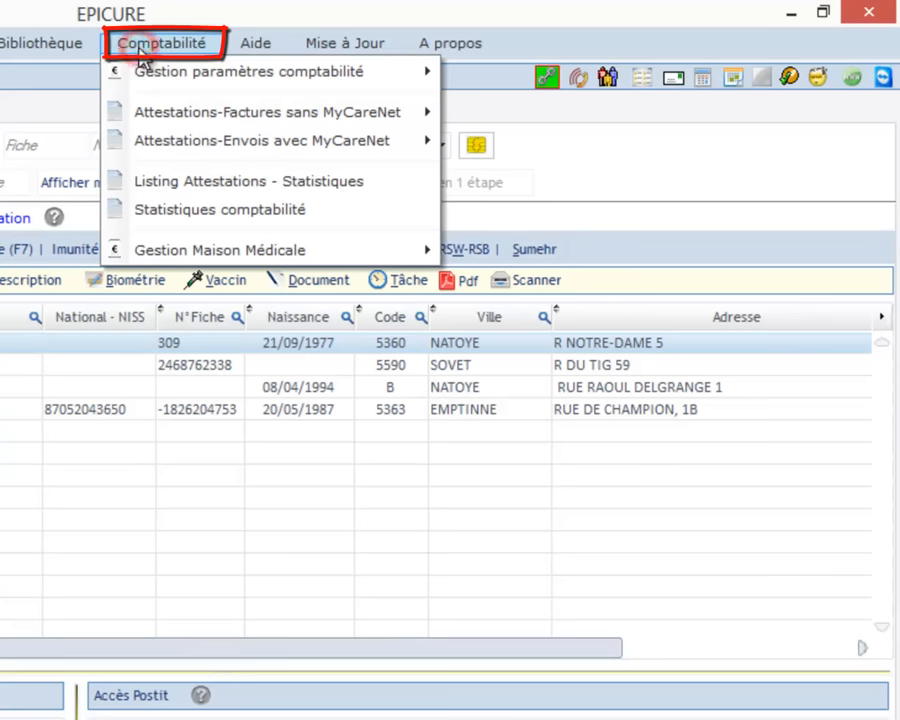
mouse_move(149, 152)
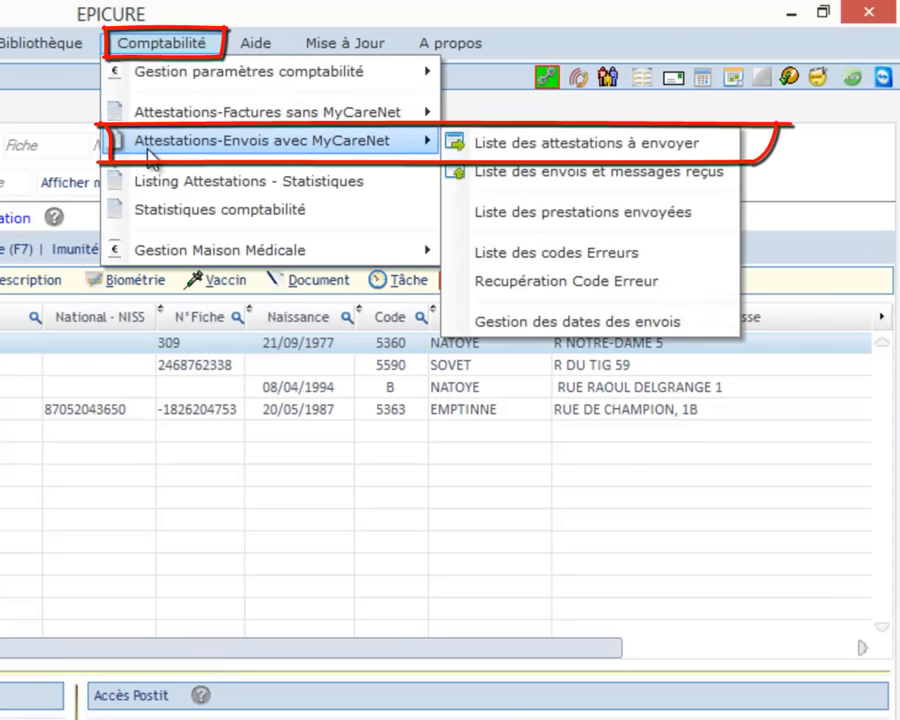
click(573, 152)
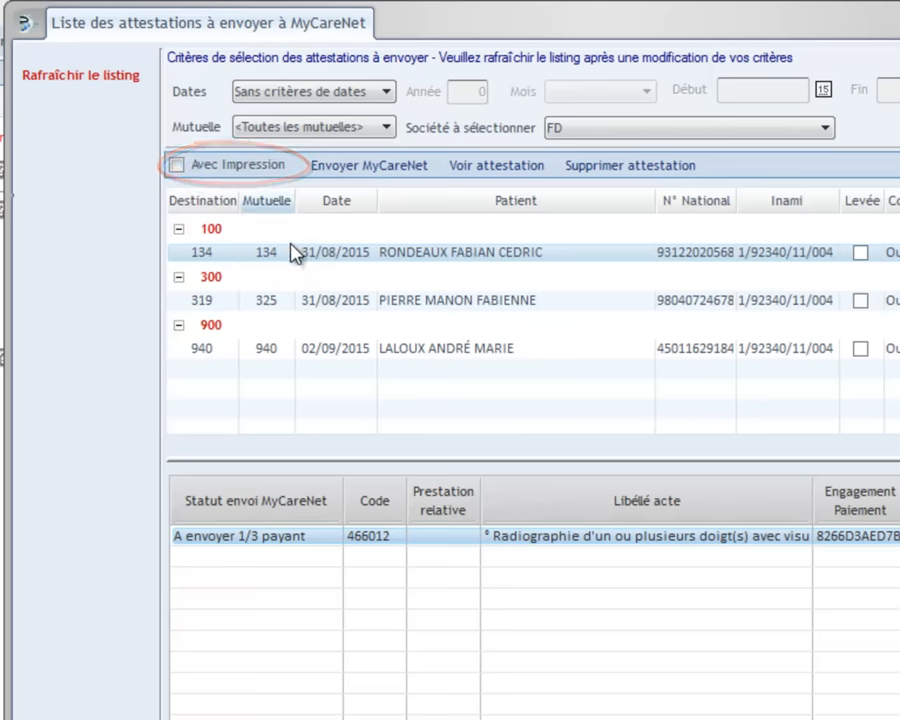
Review the pending attestations for mutuelles 325, 940 and 134
click(352, 302)
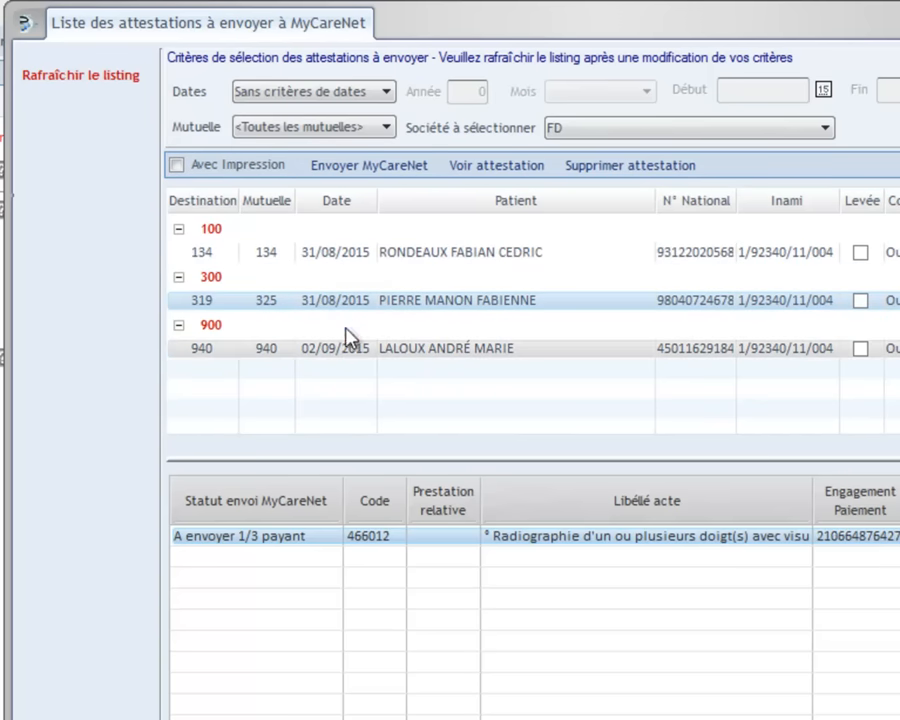
click(350, 356)
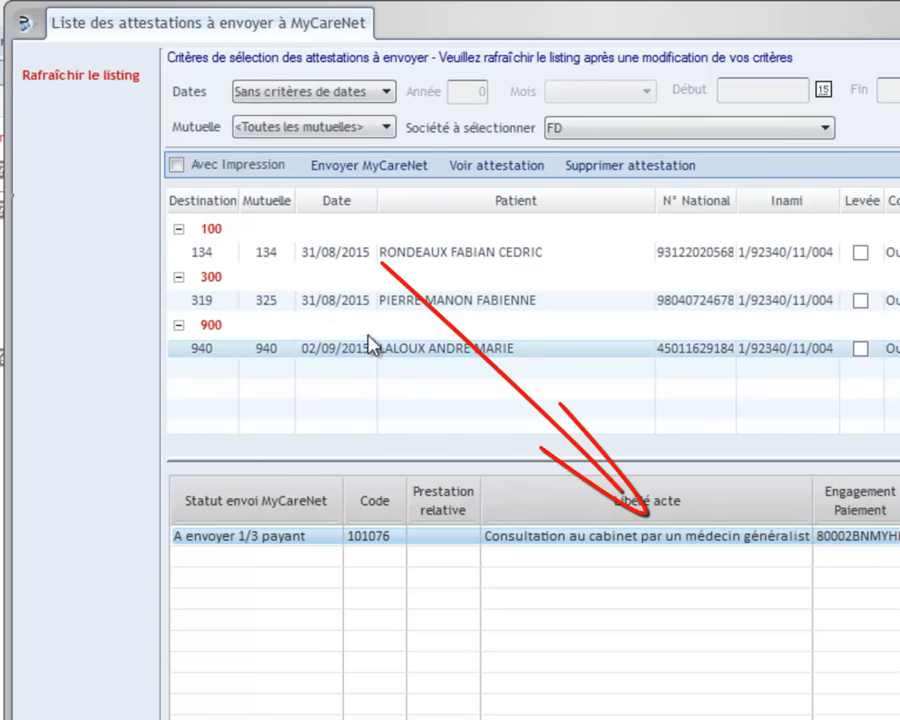
click(369, 257)
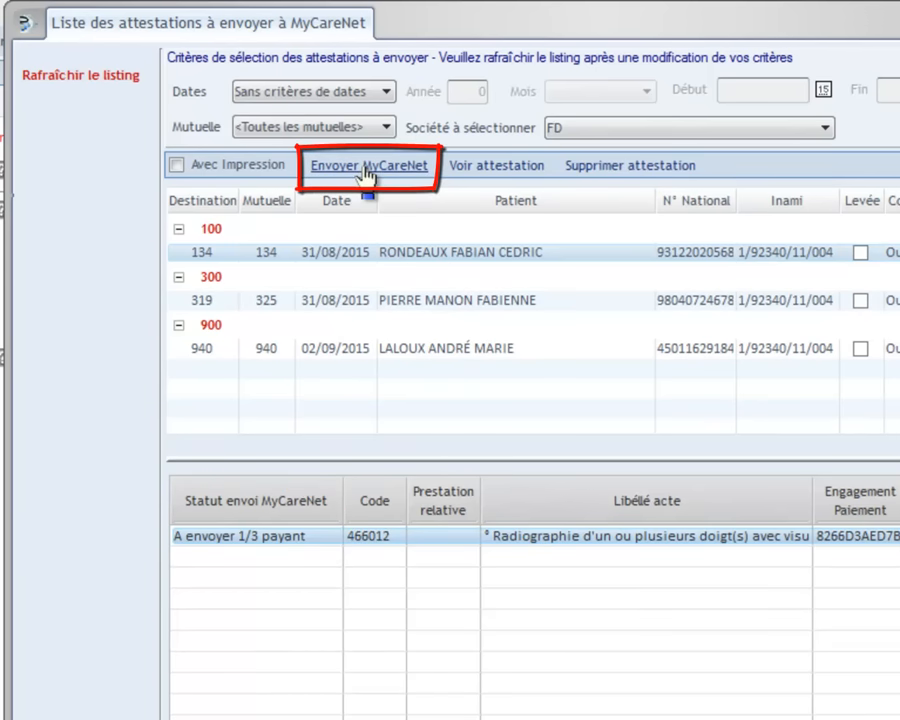
Send all pending attestations to MyCareNet and acknowledge the end of sending for all mutuelles
click(365, 168)
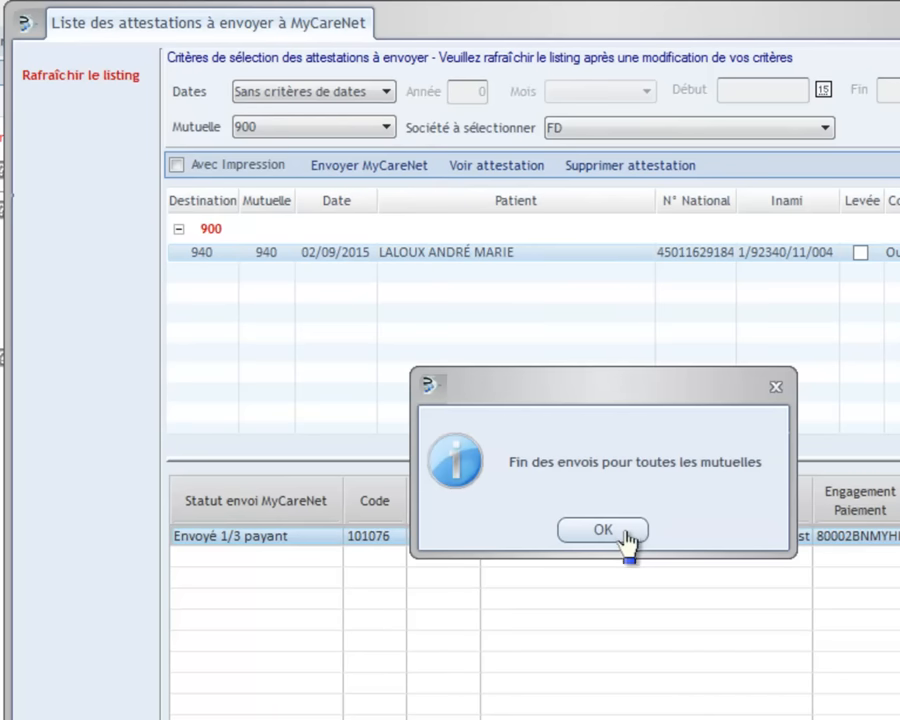
click(603, 531)
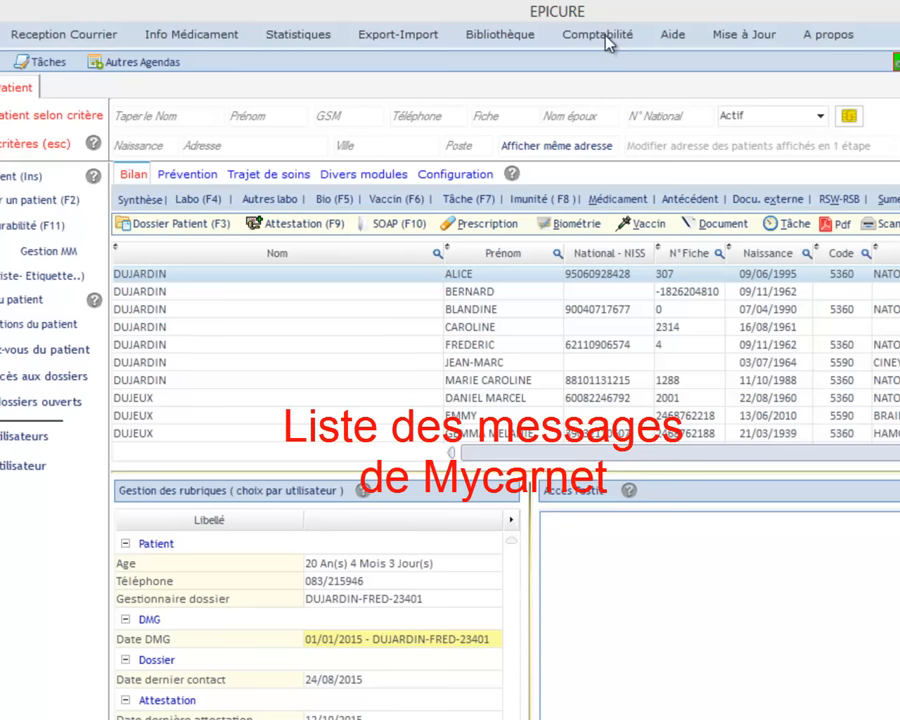
click(605, 36)
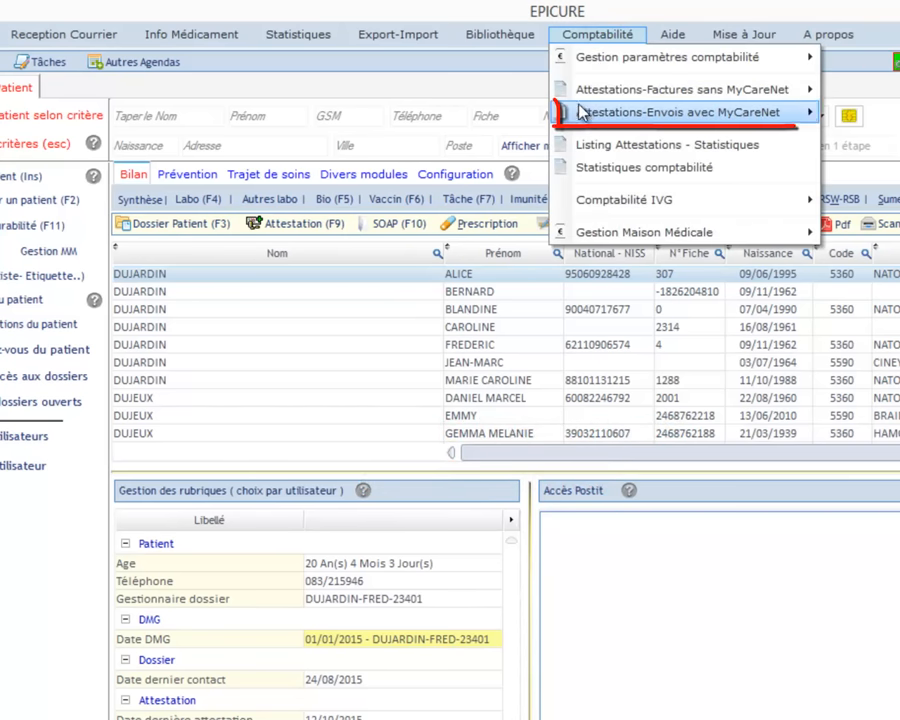
Open the sendings and responses list, retrieving and acknowledging the 3 MyCareNet billing messages
mouse_move(580, 112)
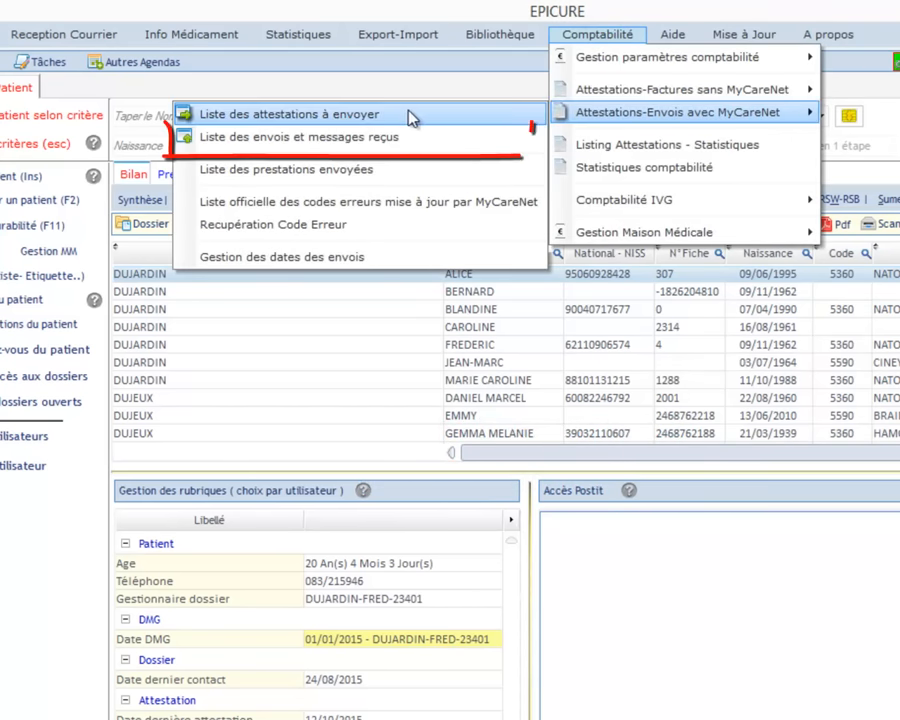
click(369, 138)
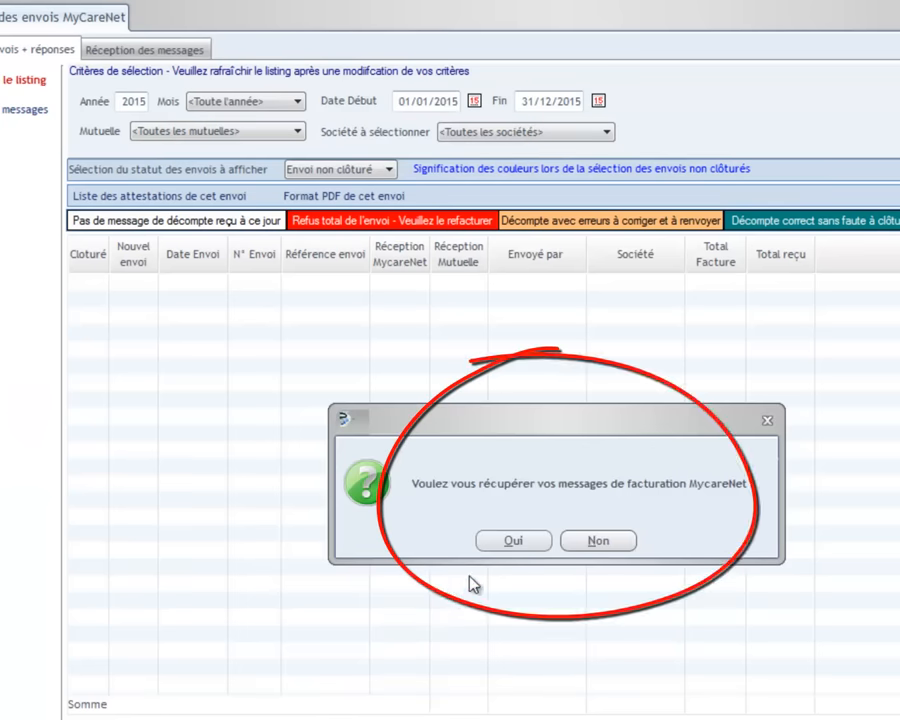
click(507, 540)
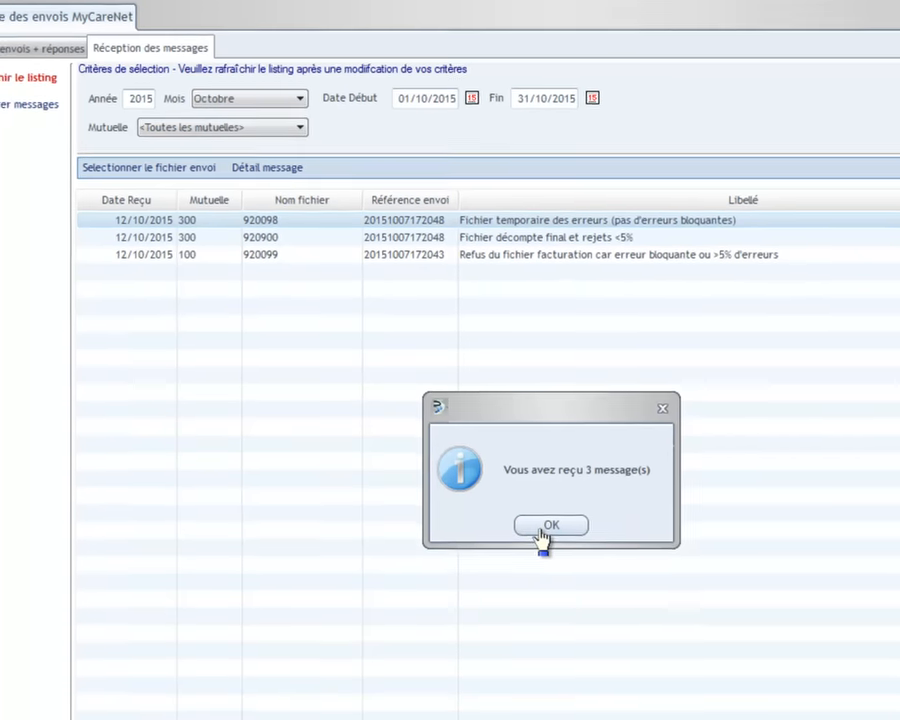
click(549, 525)
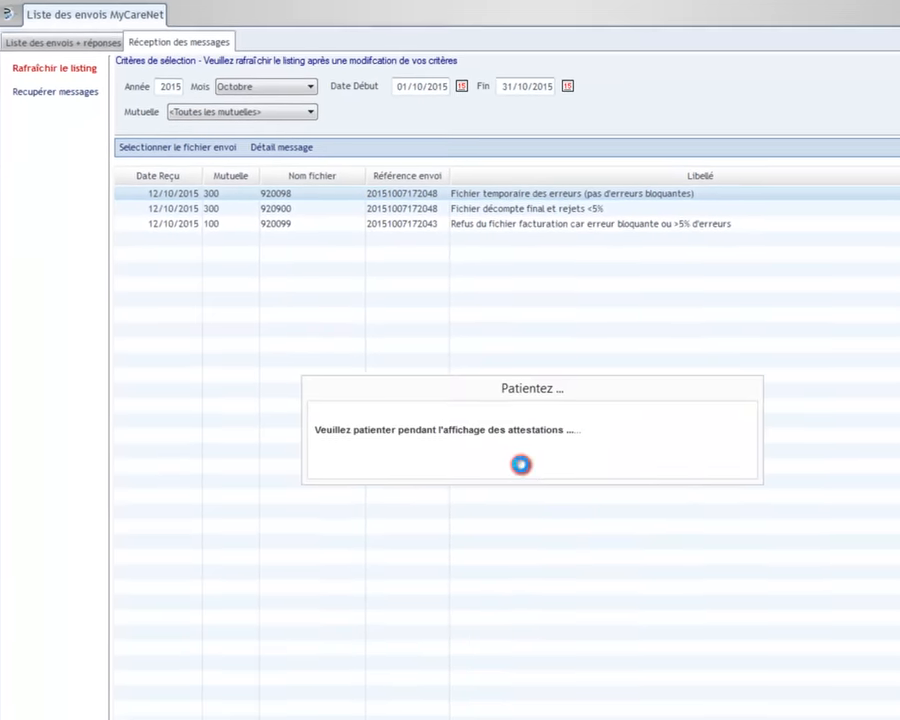
click(40, 48)
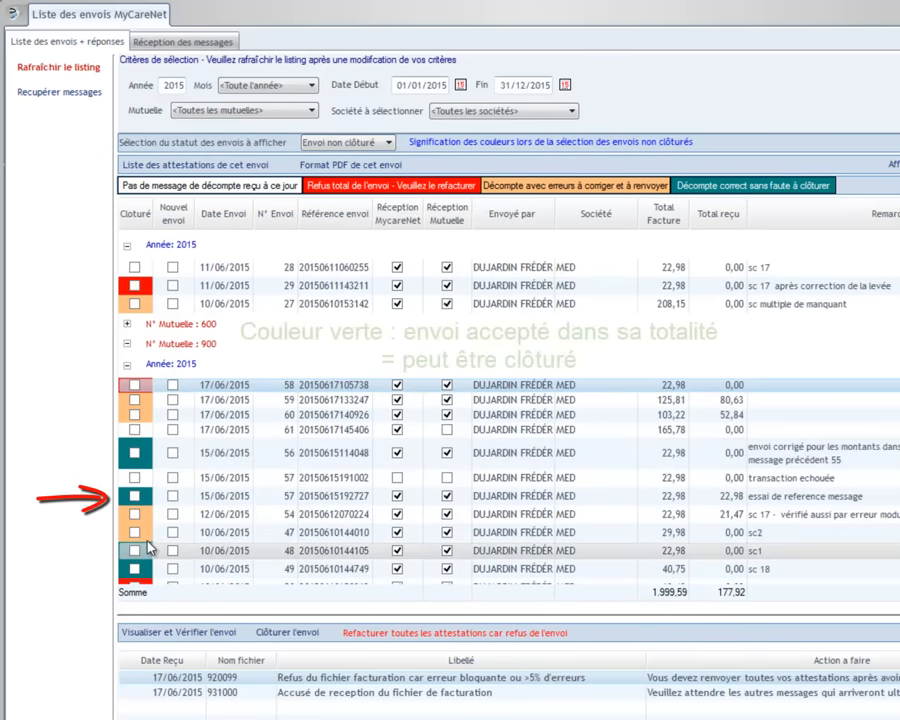
Verify submission 56 and confirm closing it as correct
click(141, 454)
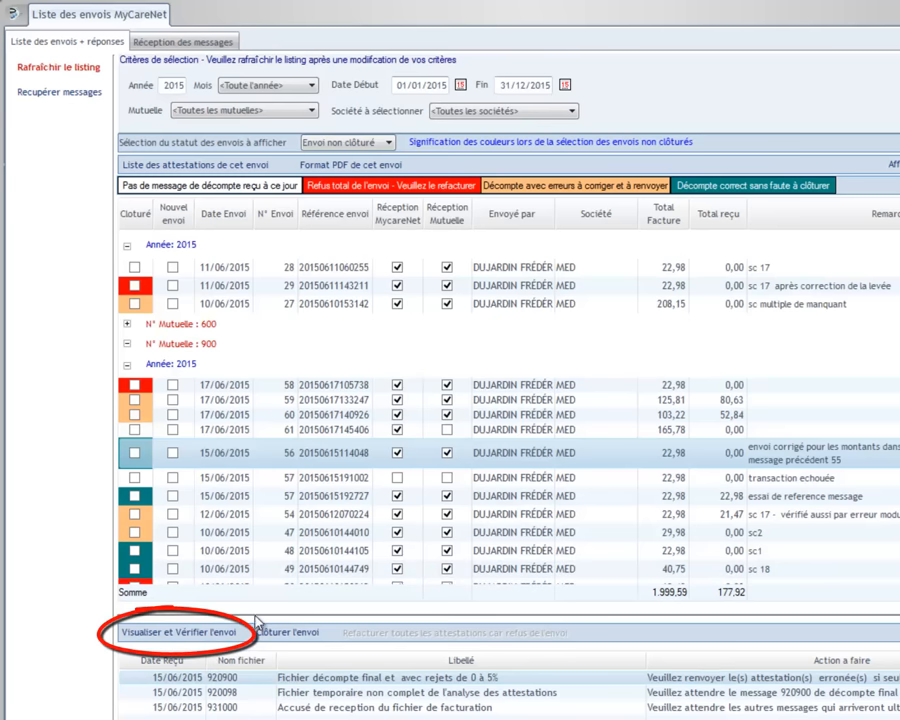
click(160, 633)
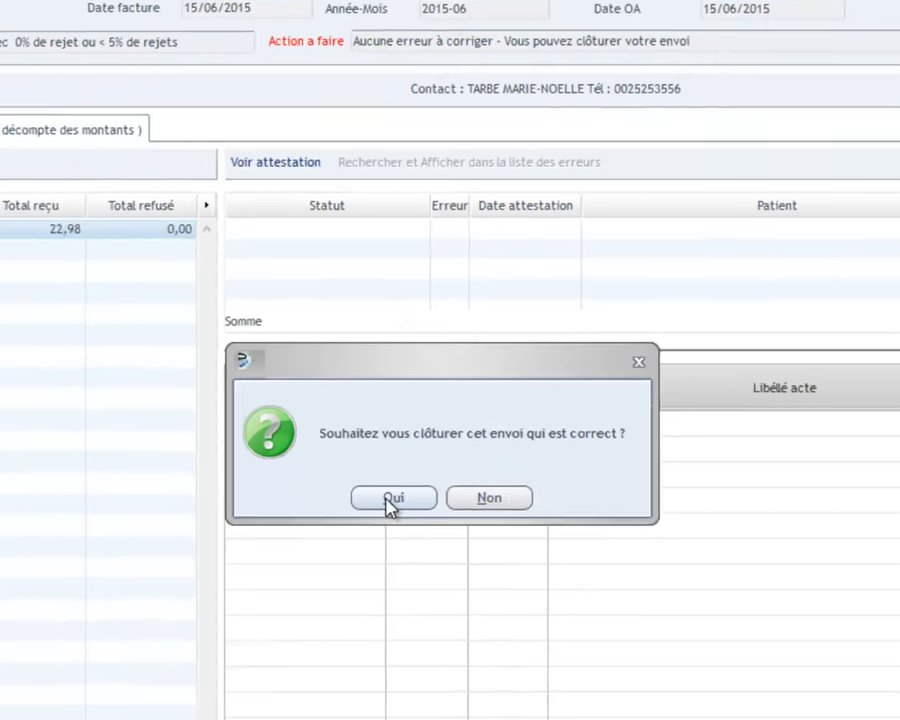
click(266, 665)
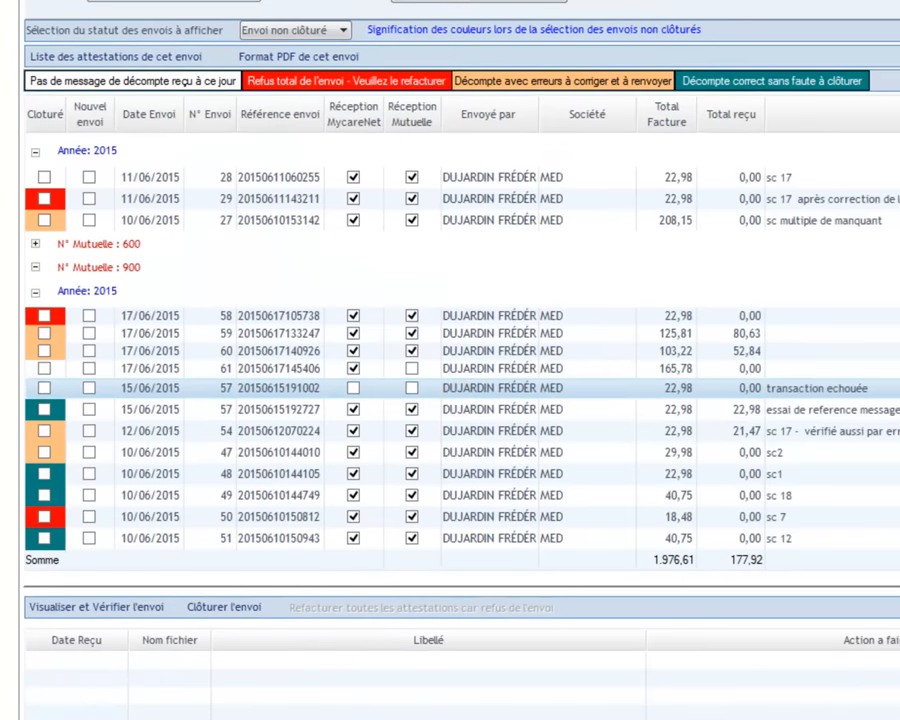
Close submission 48 as correct, then select submission 49
click(53, 475)
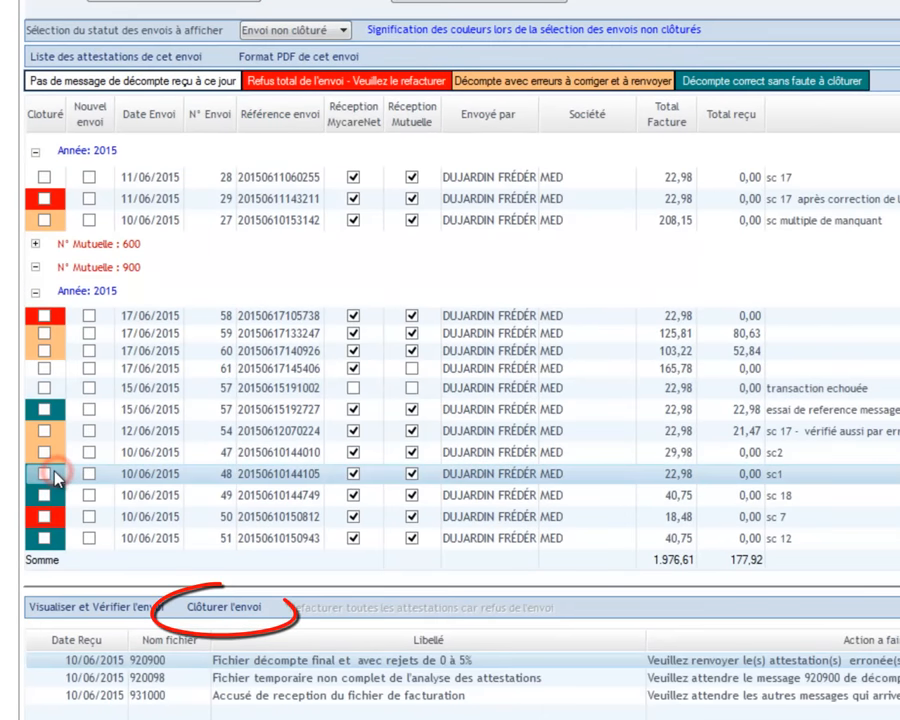
click(236, 612)
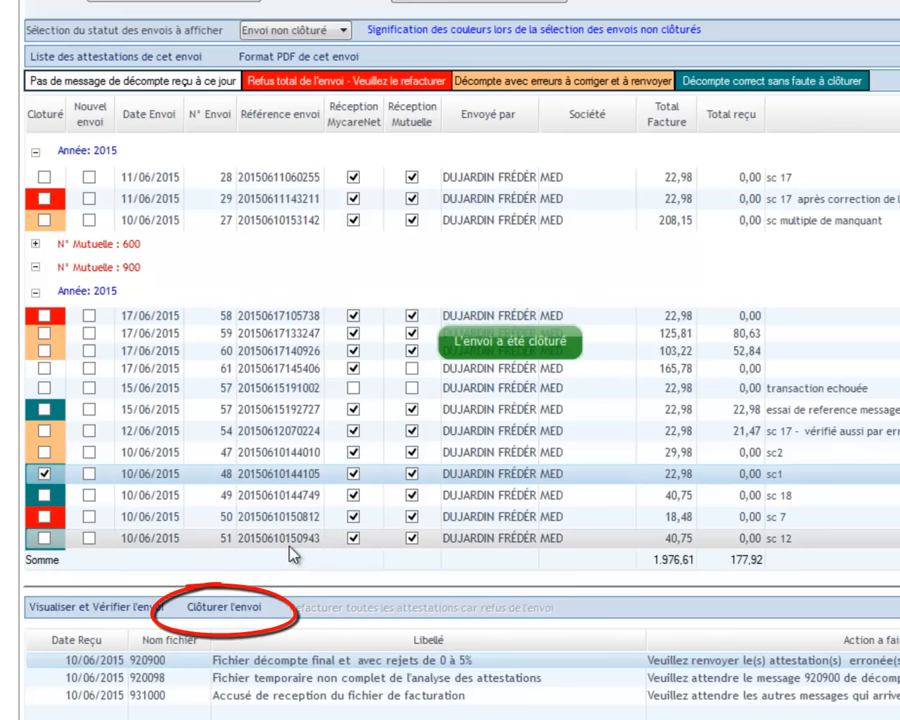
click(53, 494)
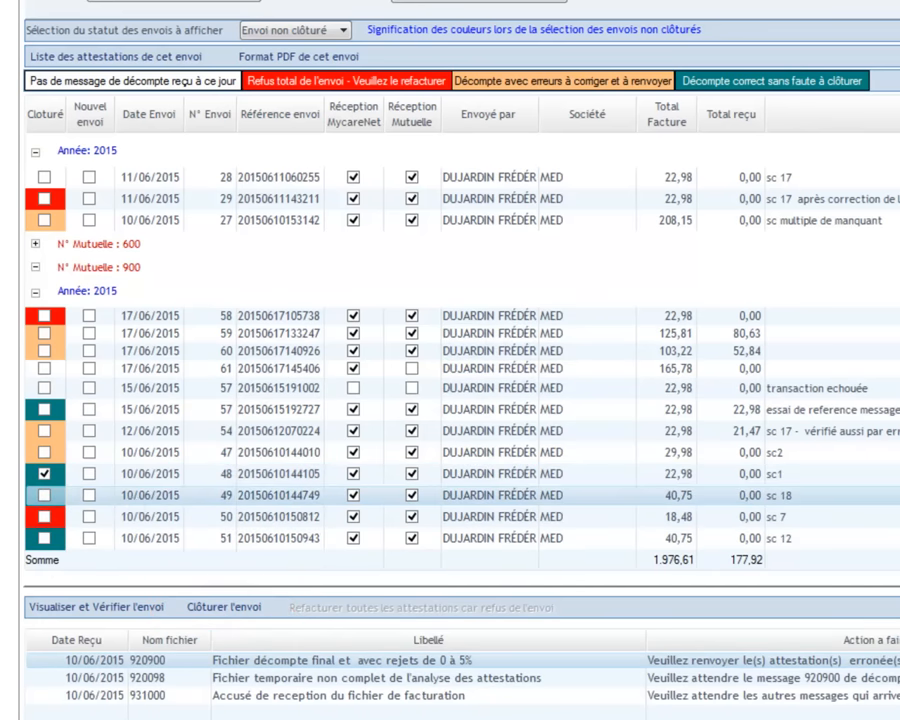
mouse_move(88, 718)
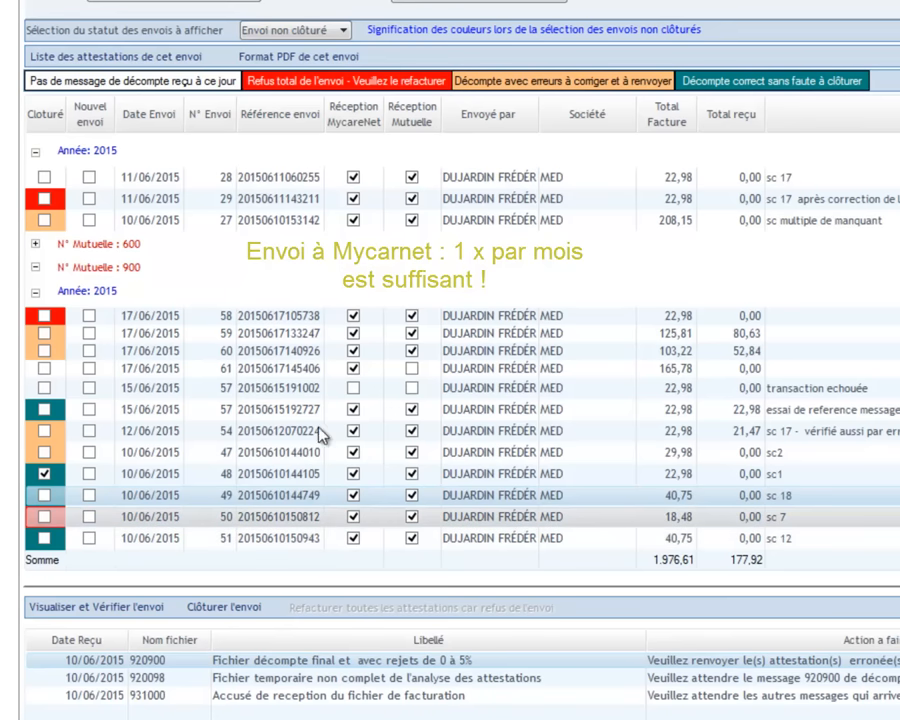
Close submission 57, then view the error details of submissions 60 and 54
click(197, 411)
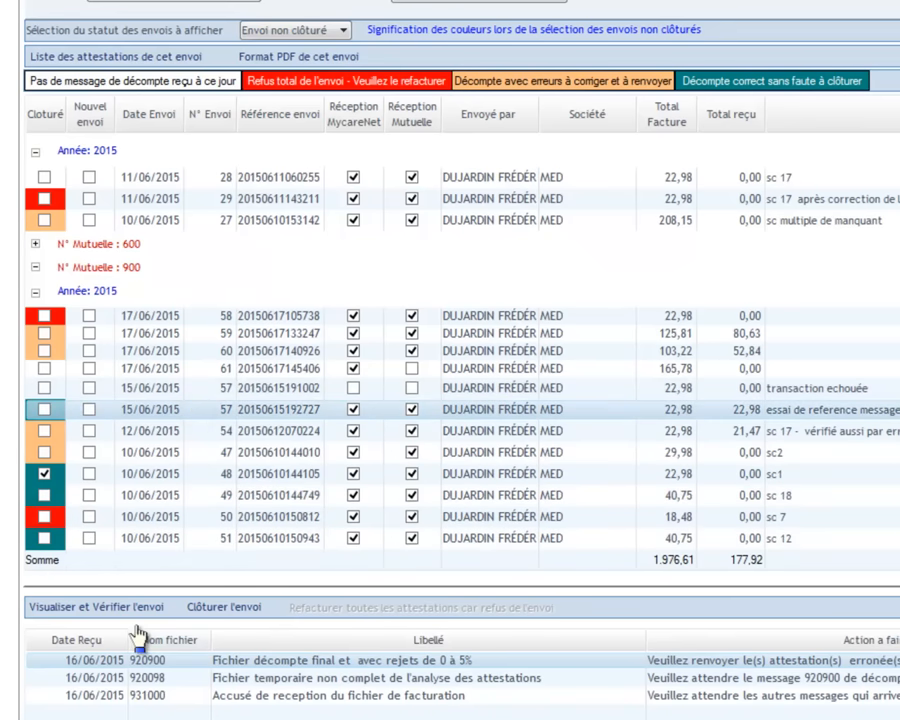
click(212, 612)
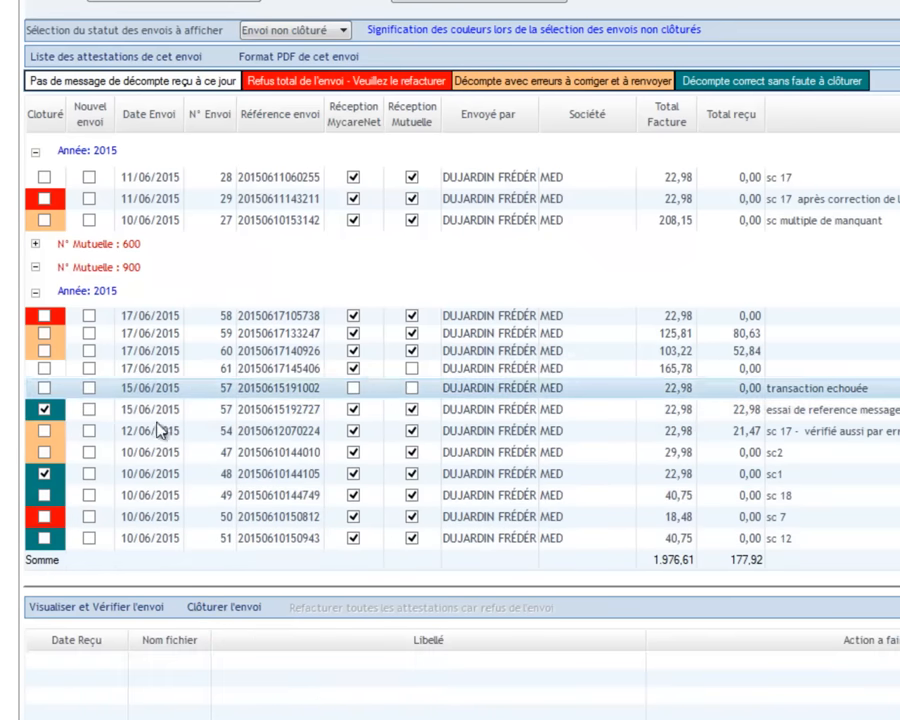
click(60, 352)
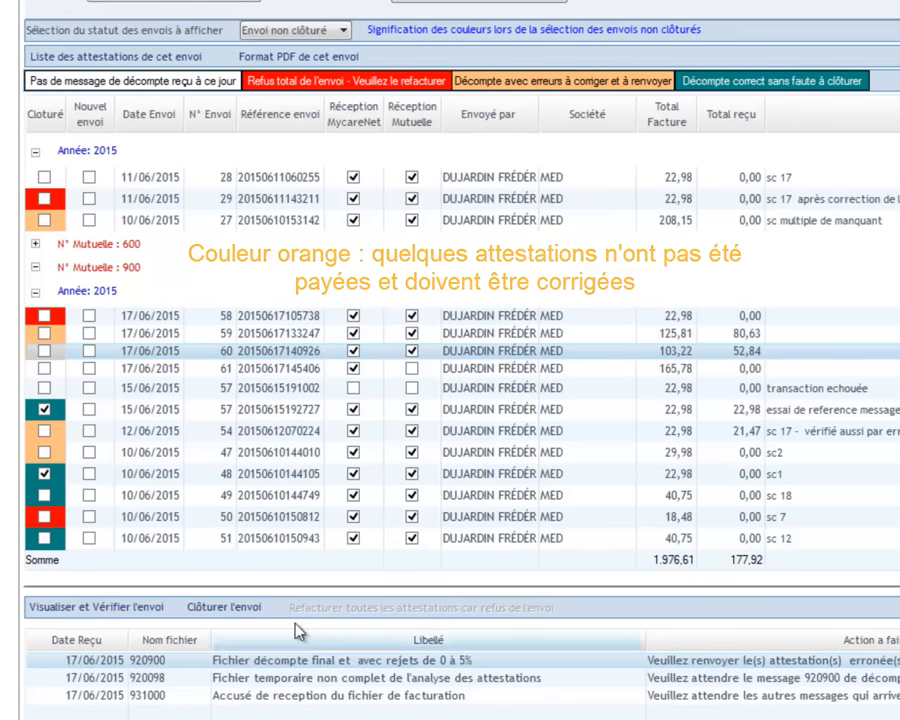
click(95, 609)
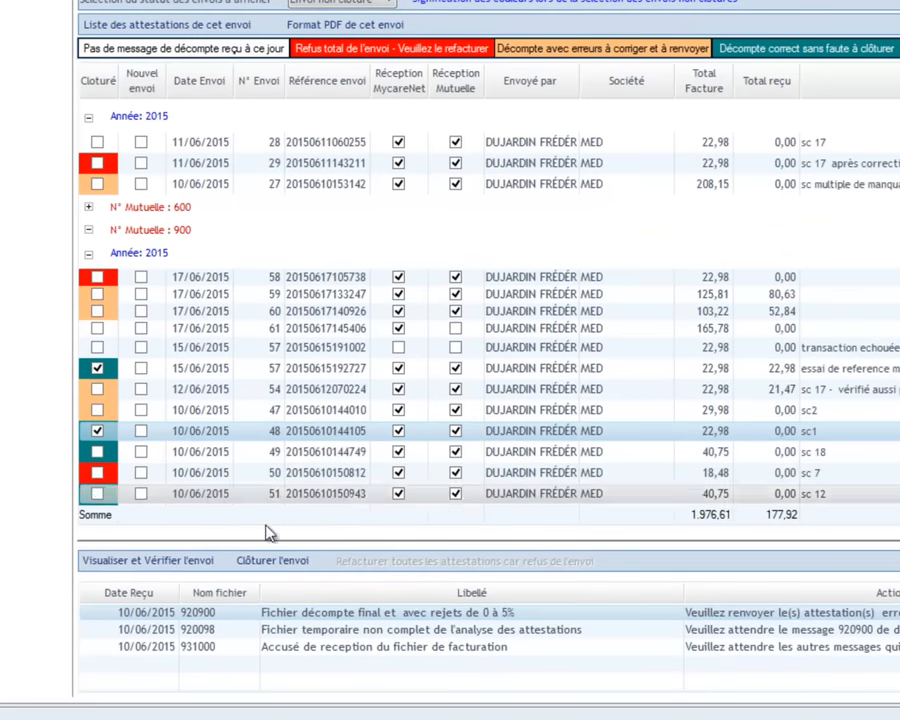
click(114, 394)
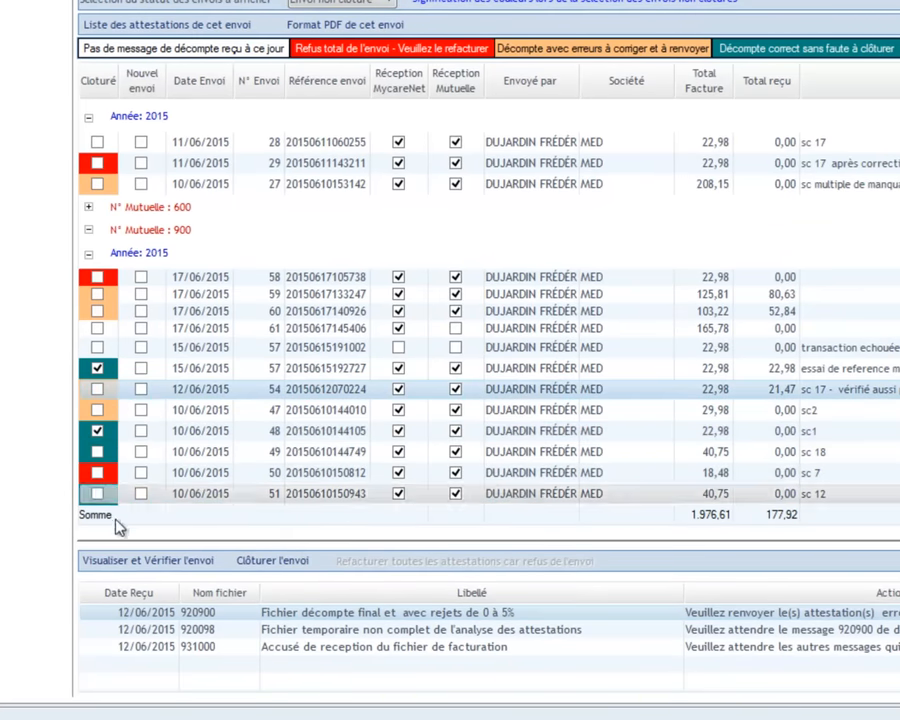
click(148, 562)
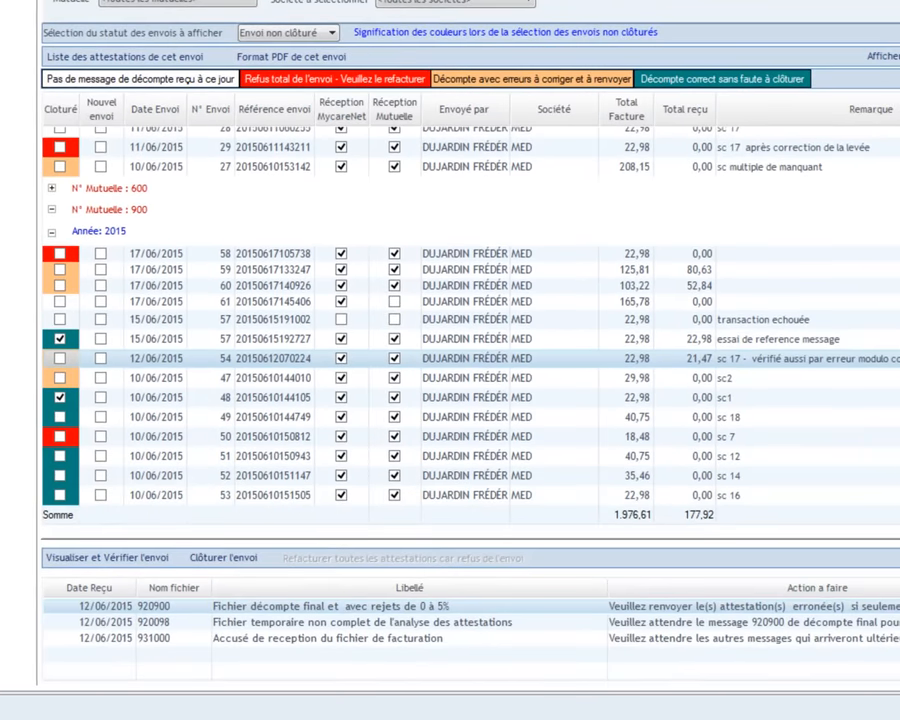
Flag rejected submission 50 to re-bill all its attestations, then collapse the Mutuelle 900 group
click(266, 440)
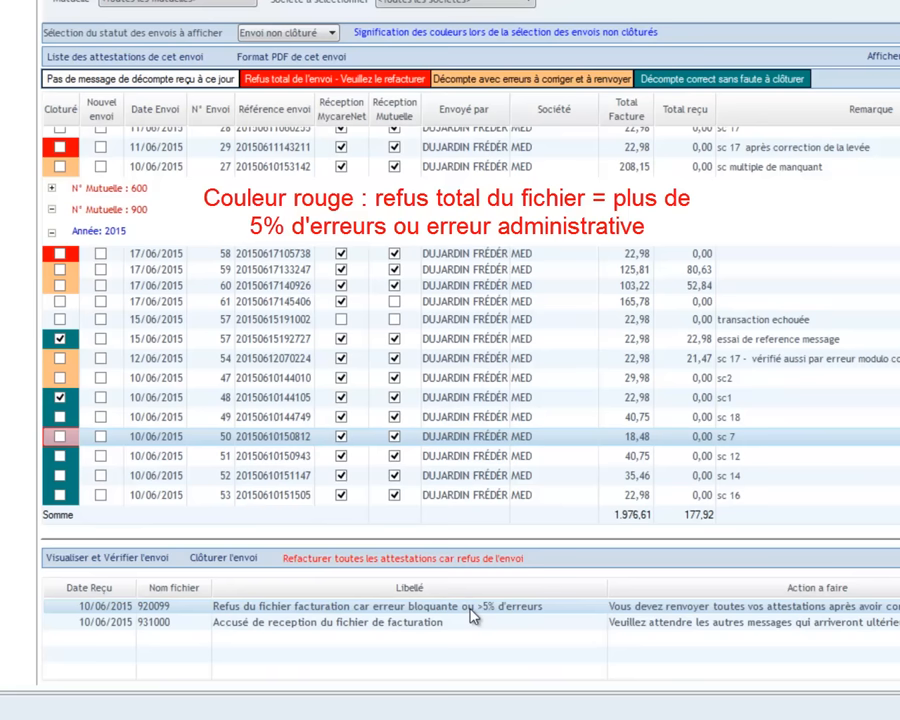
click(393, 562)
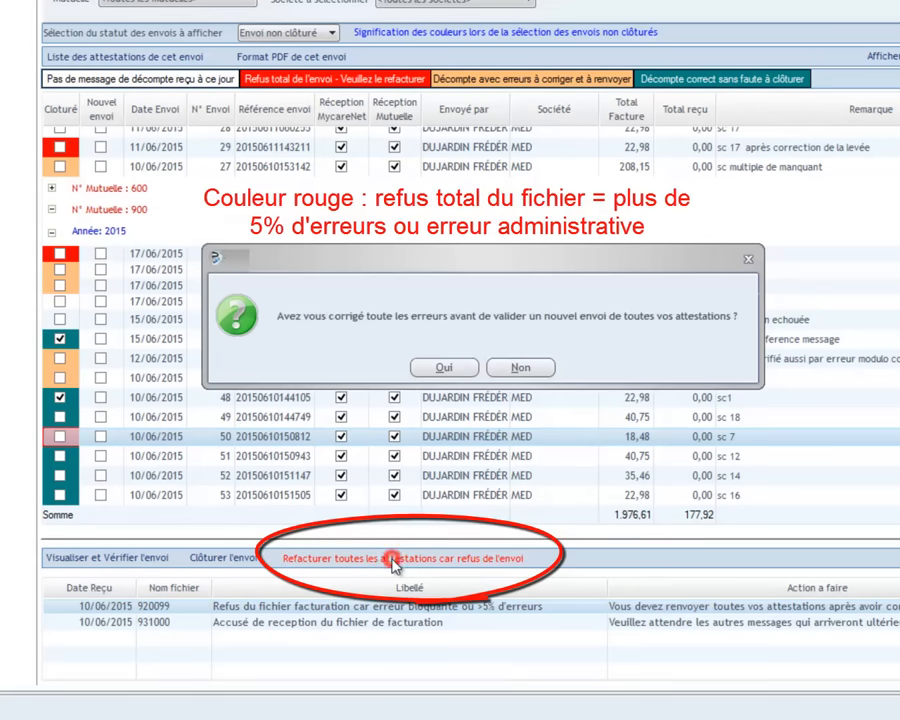
click(444, 369)
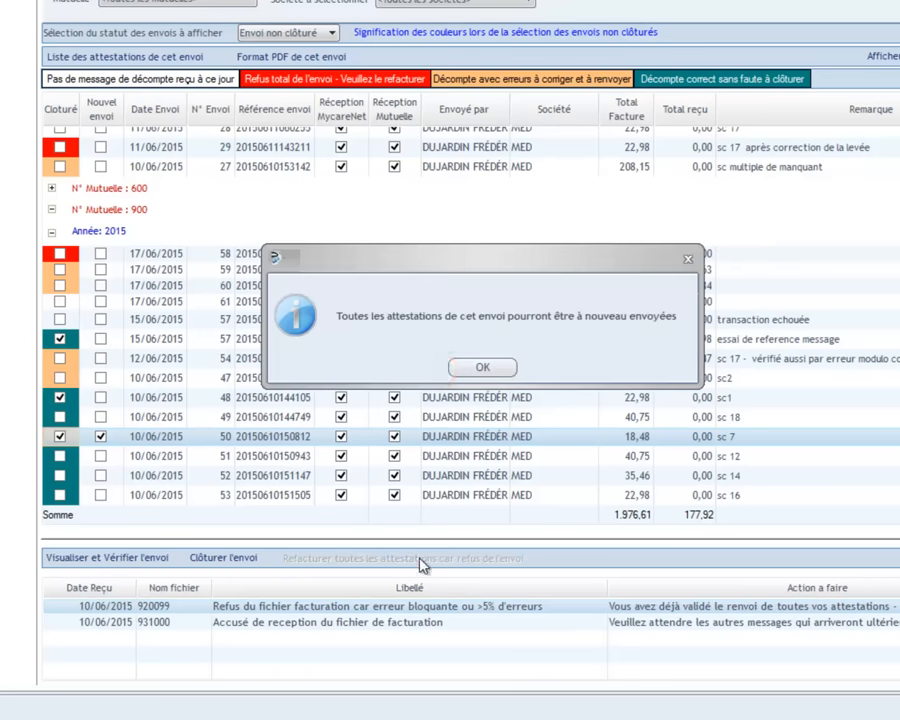
click(486, 370)
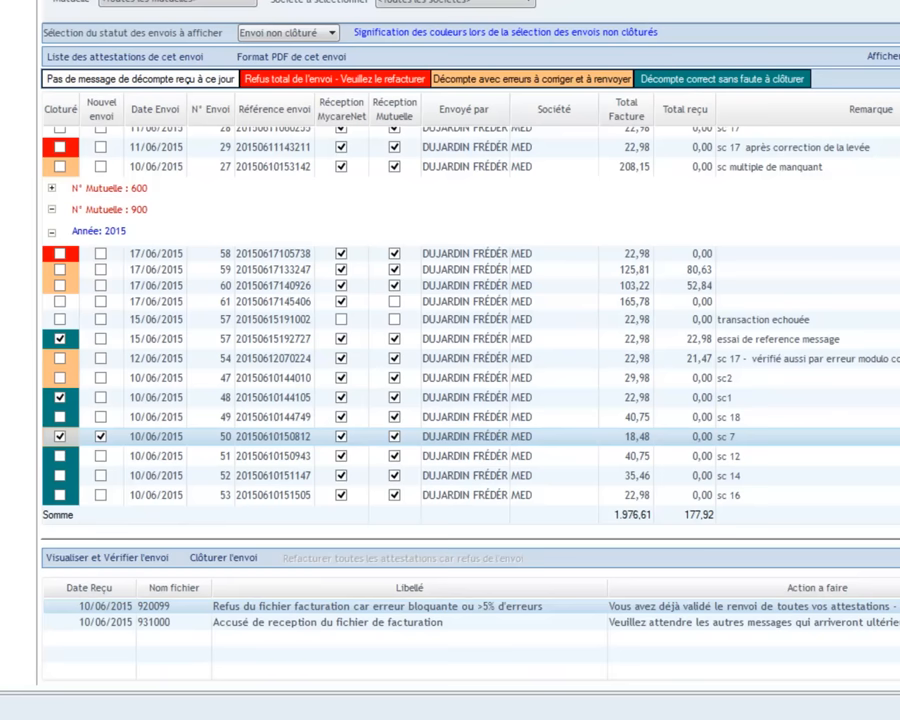
scroll(470, 320, up, 3)
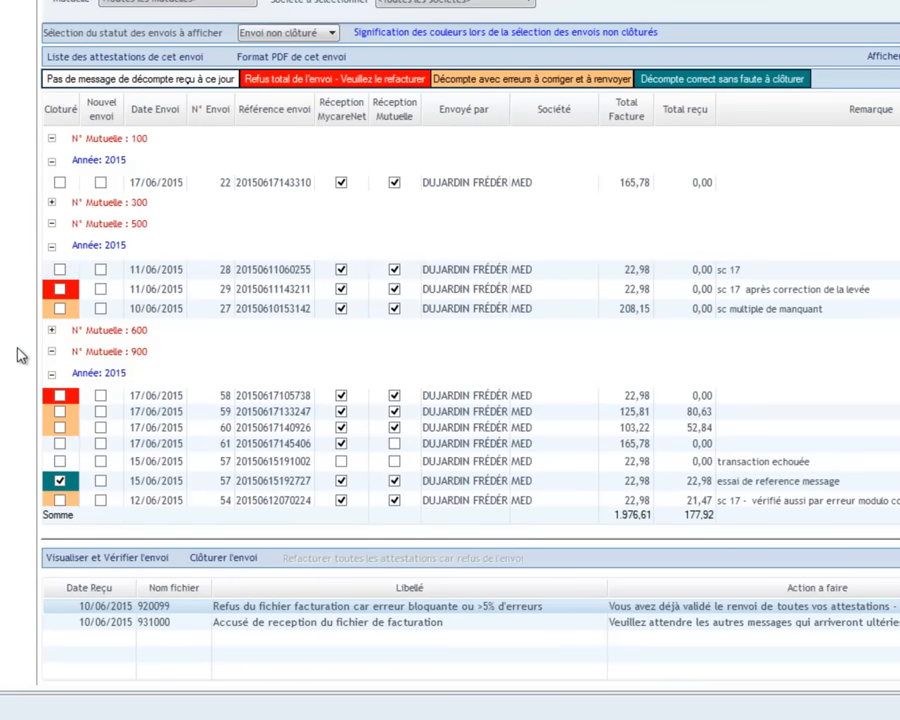
click(51, 351)
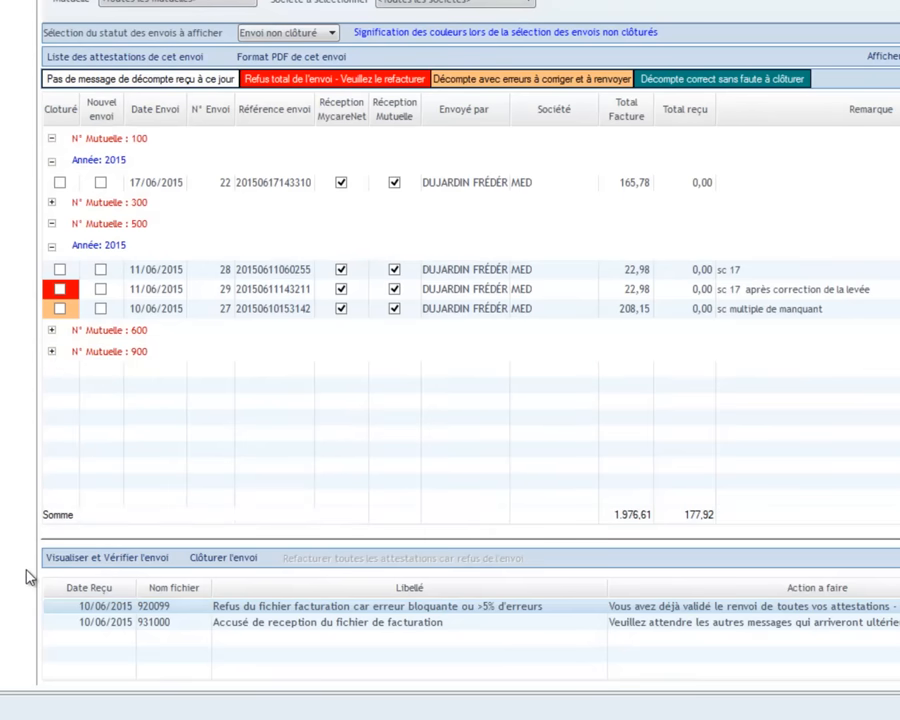